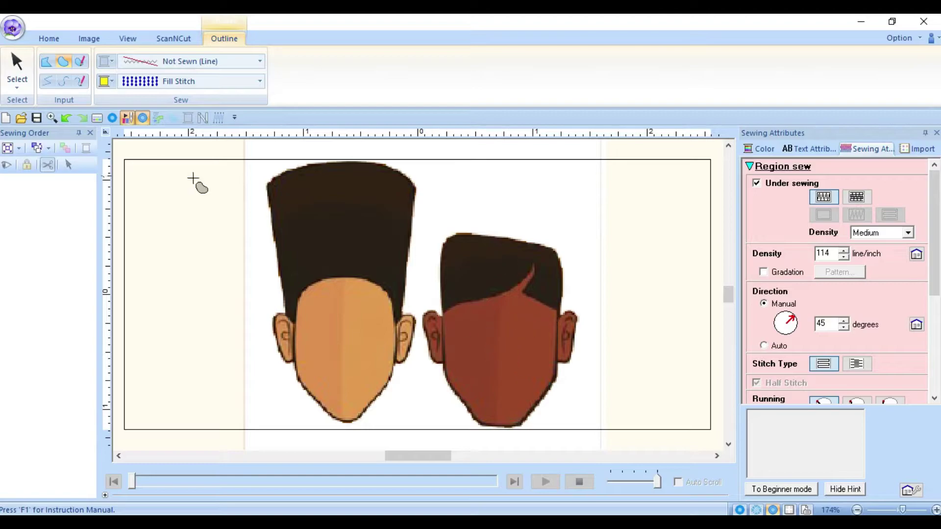
# Step: Set the region thread colour to Khaki (348) and trace the taller-haired head's face and ears as a closed, fill-stitched region
pyautogui.click(106, 81)
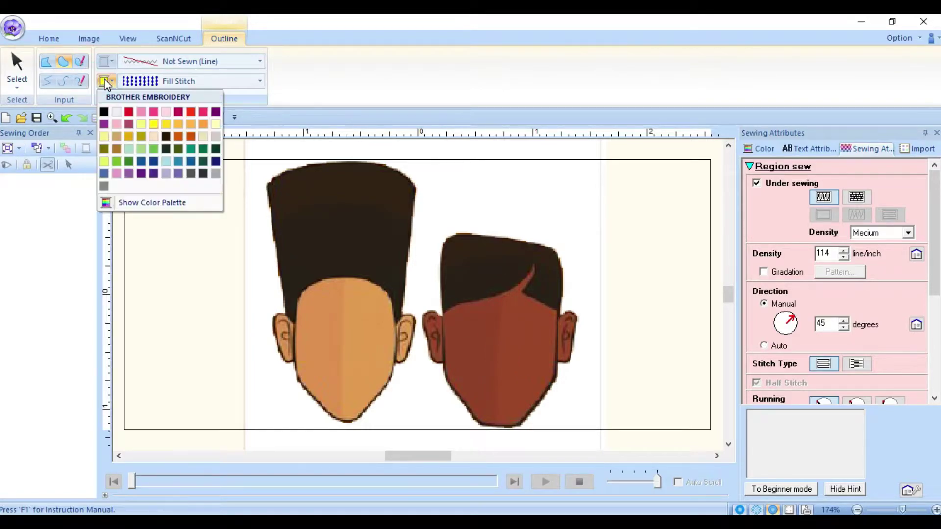
pyautogui.click(116, 136)
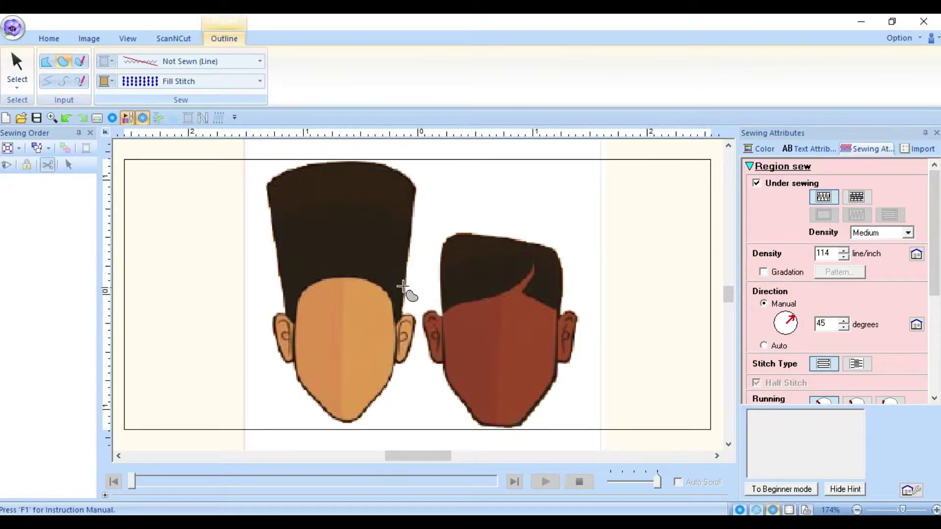
pyautogui.click(309, 284)
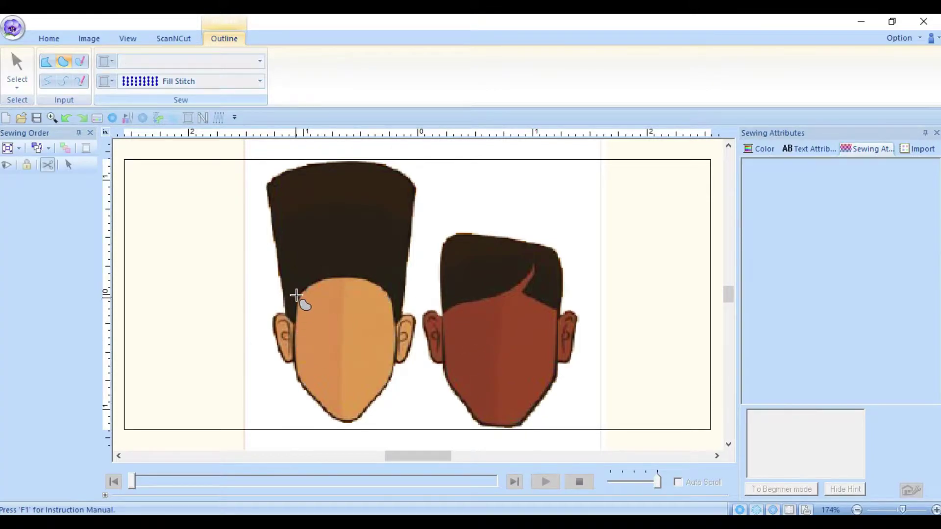
pyautogui.click(294, 326)
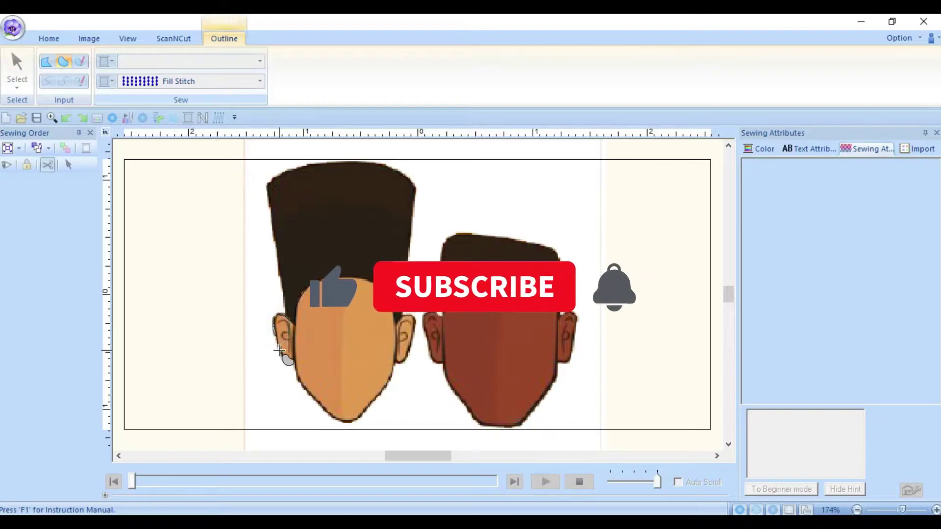
pyautogui.click(299, 380)
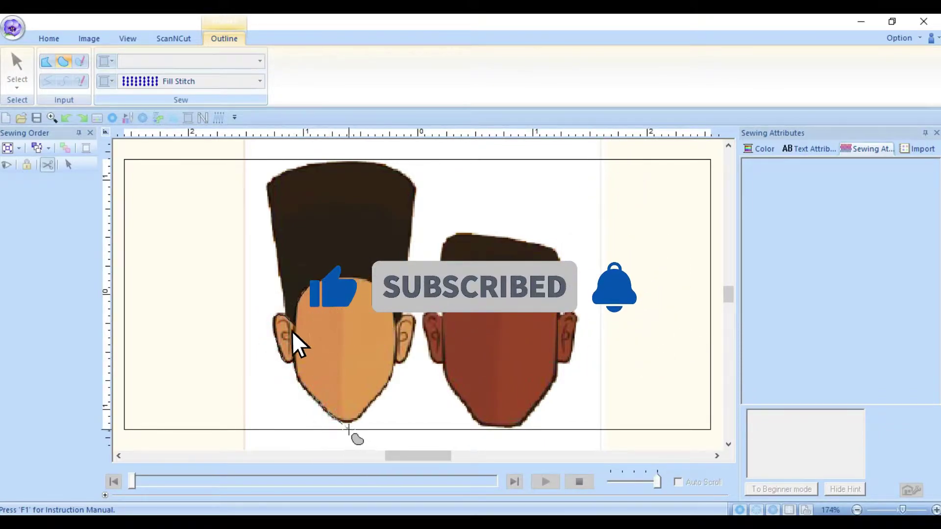
pyautogui.click(358, 418)
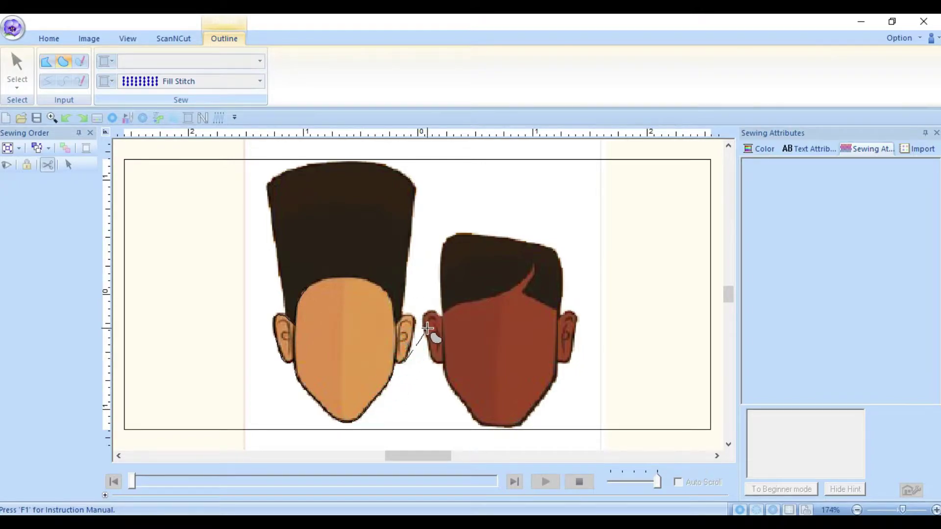
pyautogui.rightClick(395, 319)
pyautogui.click(378, 280)
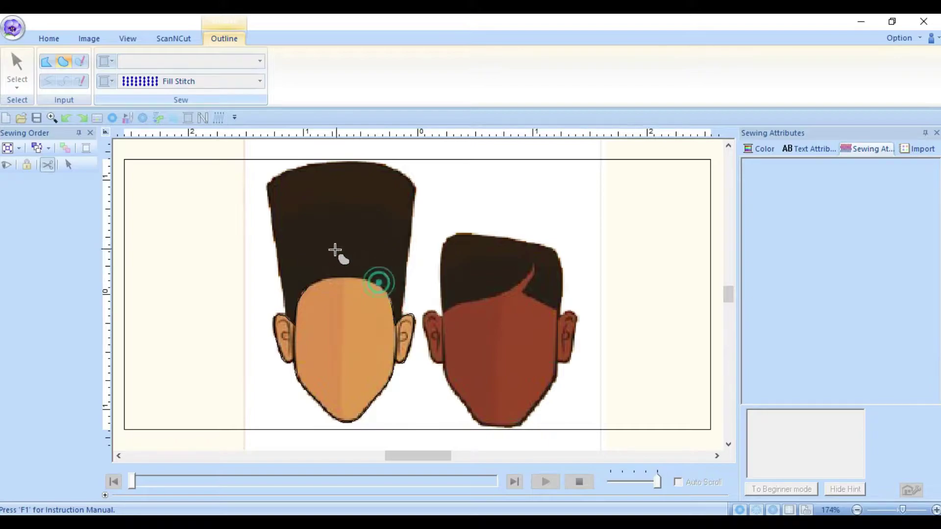
pyautogui.click(341, 276)
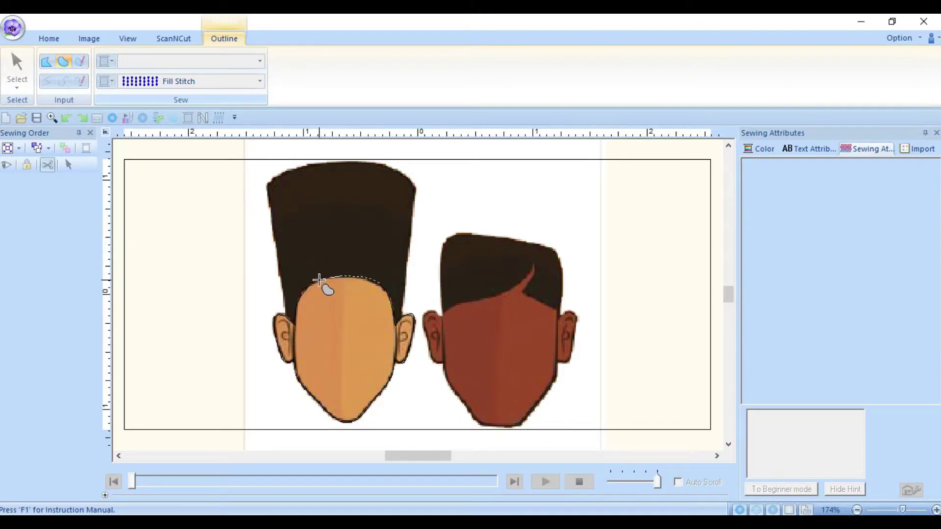
pyautogui.doubleClick(319, 278)
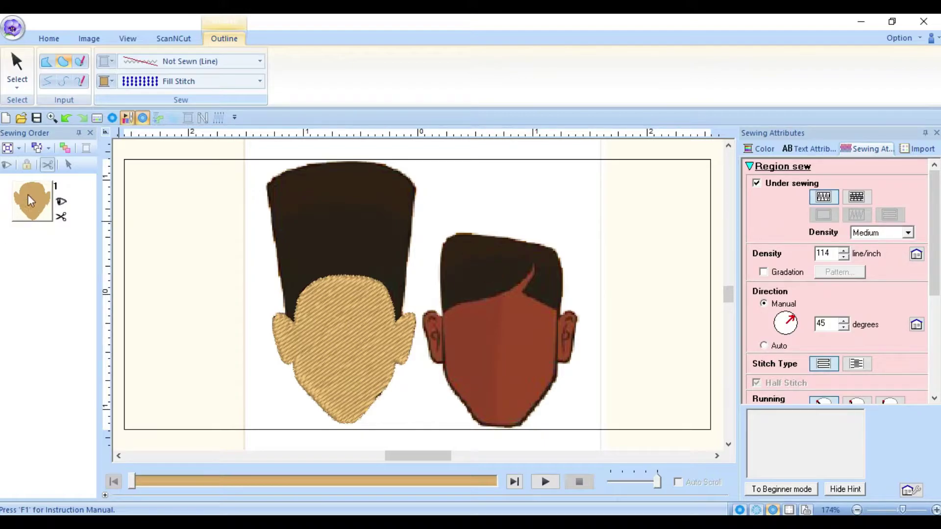
pyautogui.click(15, 62)
pyautogui.click(458, 201)
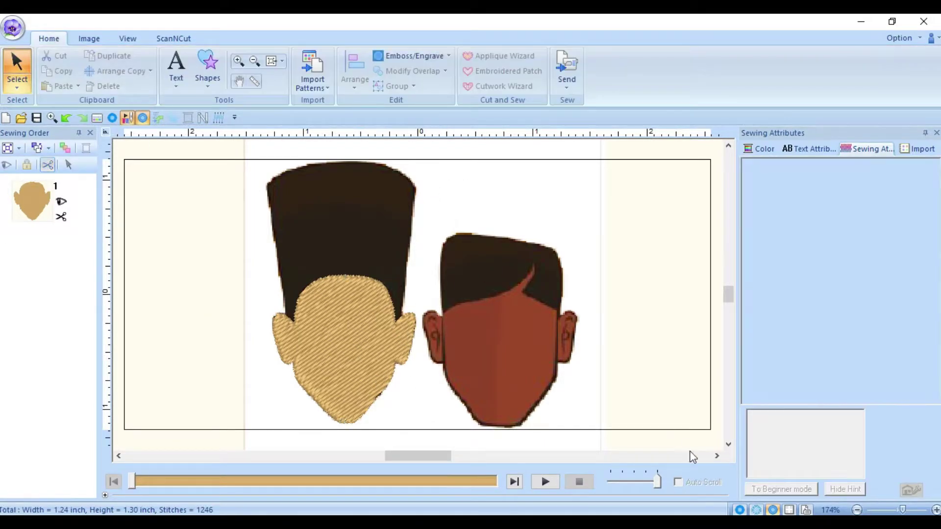
pyautogui.click(545, 482)
pyautogui.click(579, 482)
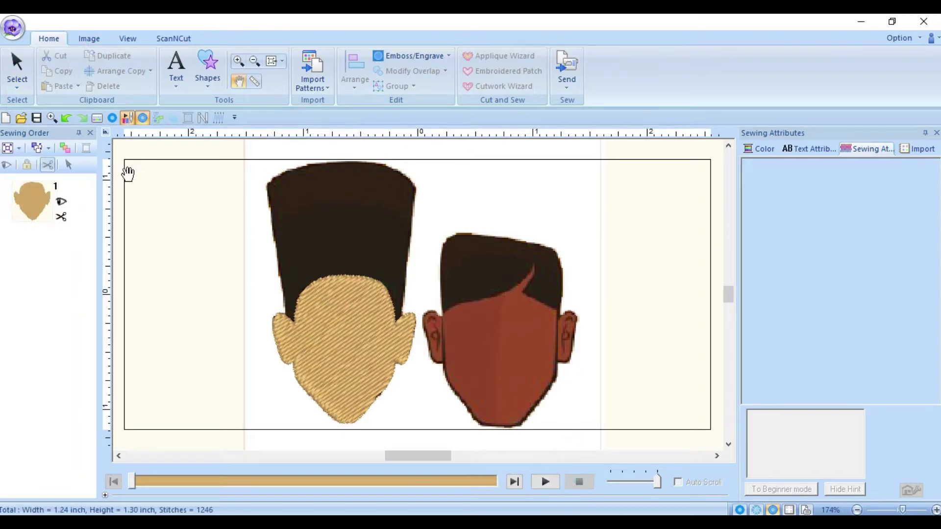
# Step: Select the stitched face on the taller-haired head and examine its thread colour details
pyautogui.click(207, 69)
pyautogui.click(230, 118)
pyautogui.click(105, 81)
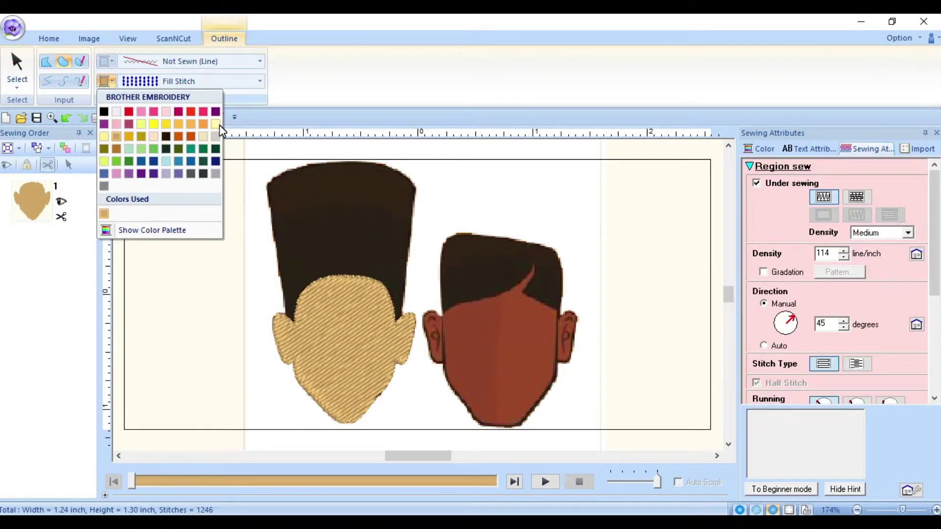
pyautogui.click(347, 329)
pyautogui.click(17, 69)
pyautogui.click(343, 310)
pyautogui.click(759, 150)
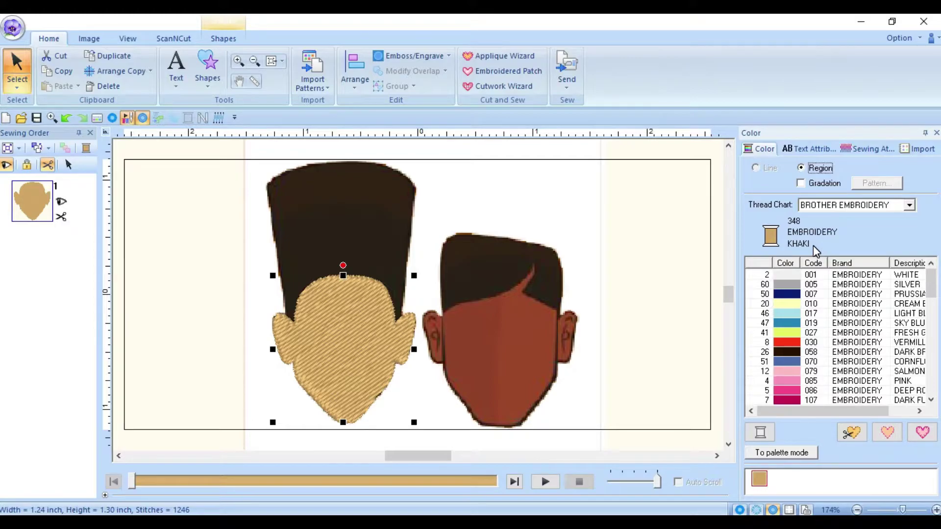
pyautogui.click(174, 216)
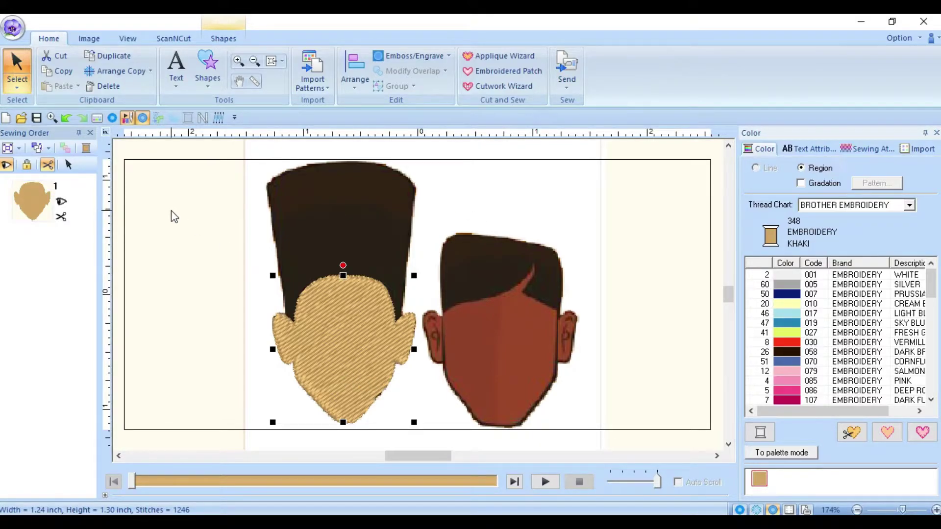
# Step: Start a closed curved region with Fill Stitch and set its thread colour to Light Brown (323)
pyautogui.click(207, 69)
pyautogui.click(234, 118)
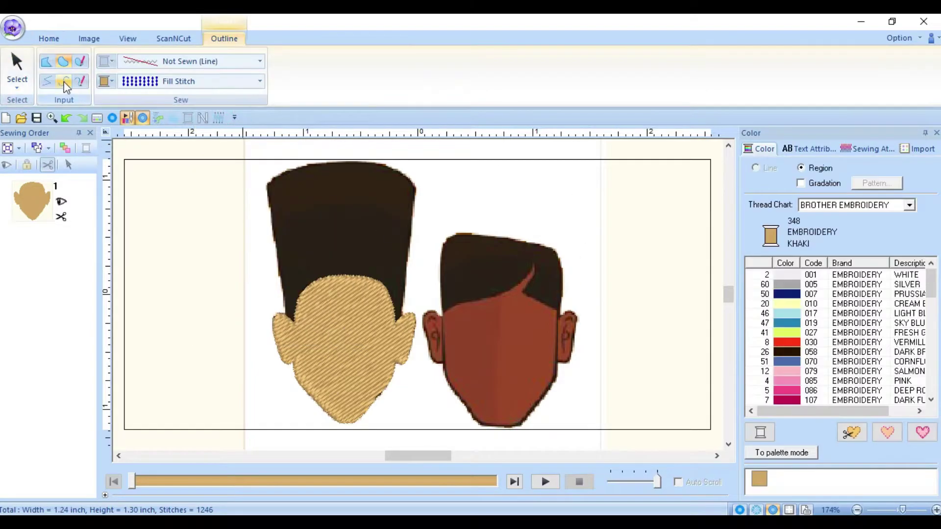
pyautogui.click(106, 81)
pyautogui.click(930, 299)
pyautogui.click(861, 342)
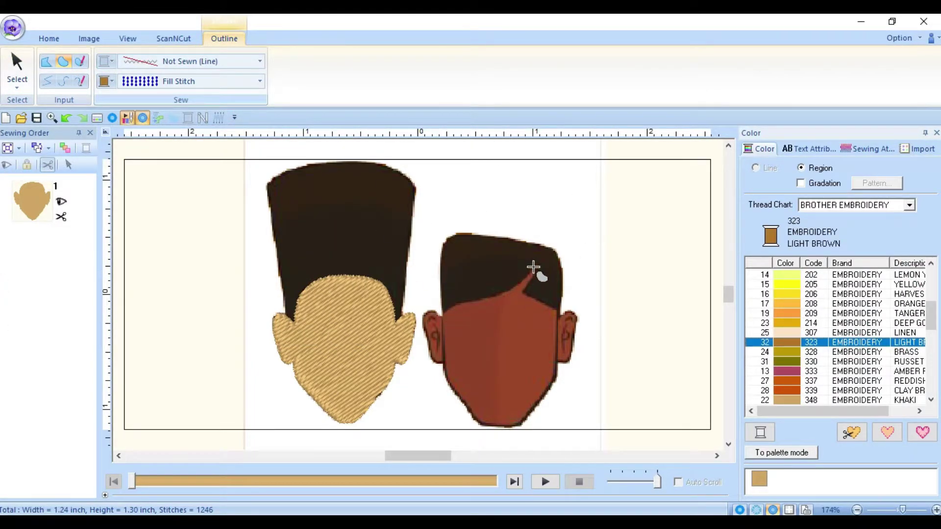
# Step: Trace the shorter-haired head's outline from the hair parting along the hairline and around its left ear to the jaw
pyautogui.click(533, 267)
pyautogui.click(508, 290)
pyautogui.click(479, 298)
pyautogui.click(457, 303)
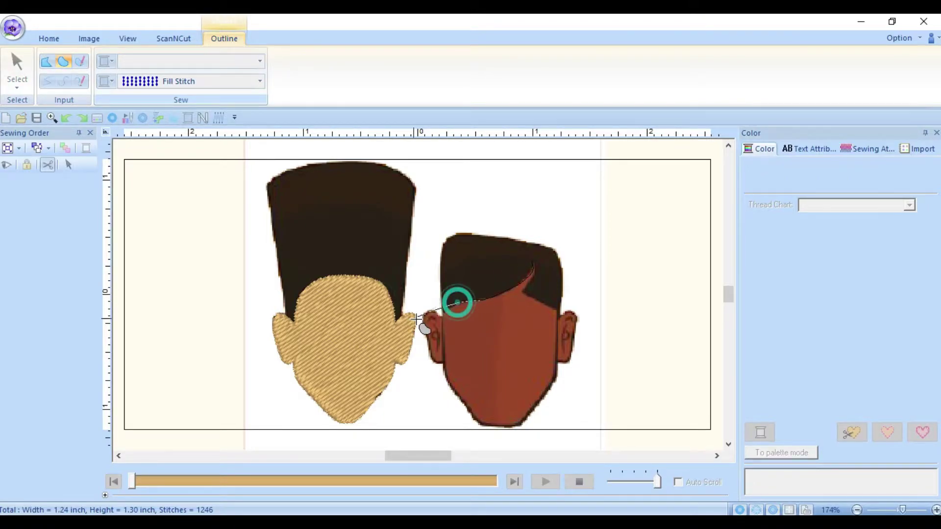
pyautogui.click(441, 314)
pyautogui.click(433, 311)
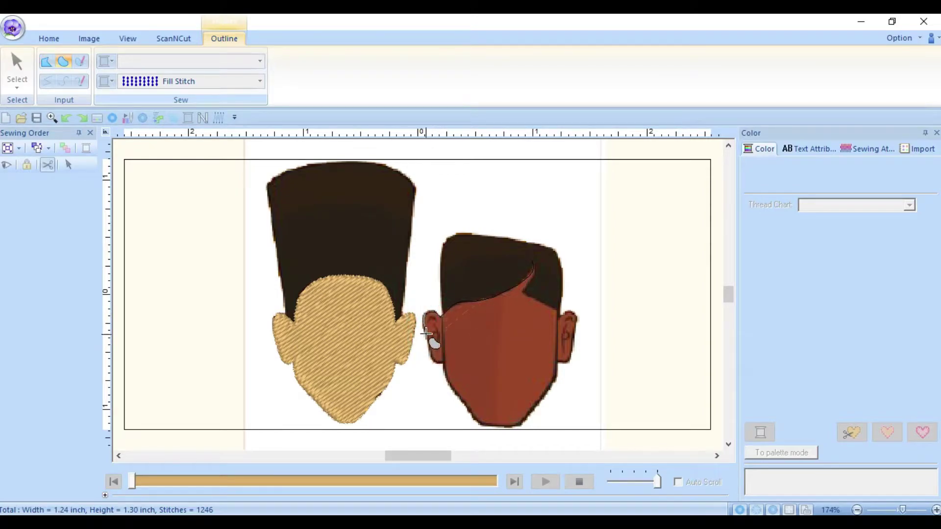
pyautogui.click(430, 343)
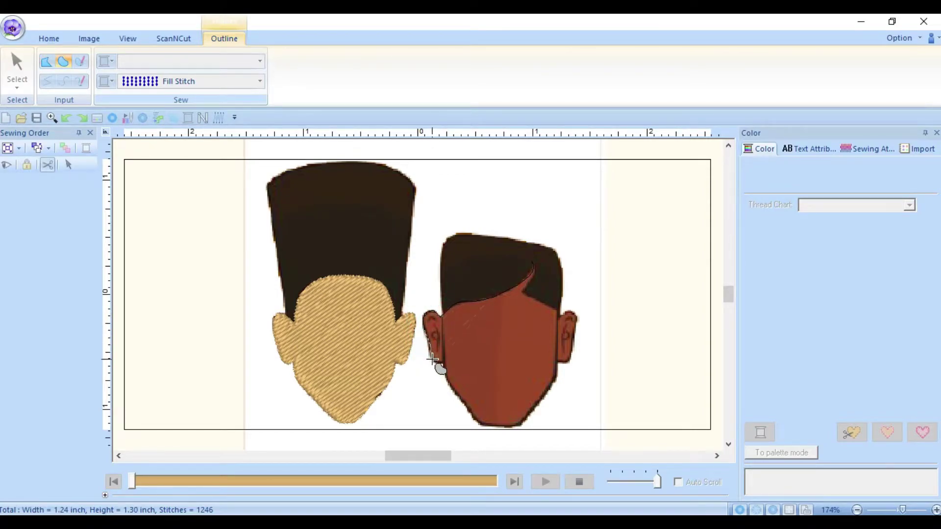
pyautogui.click(441, 369)
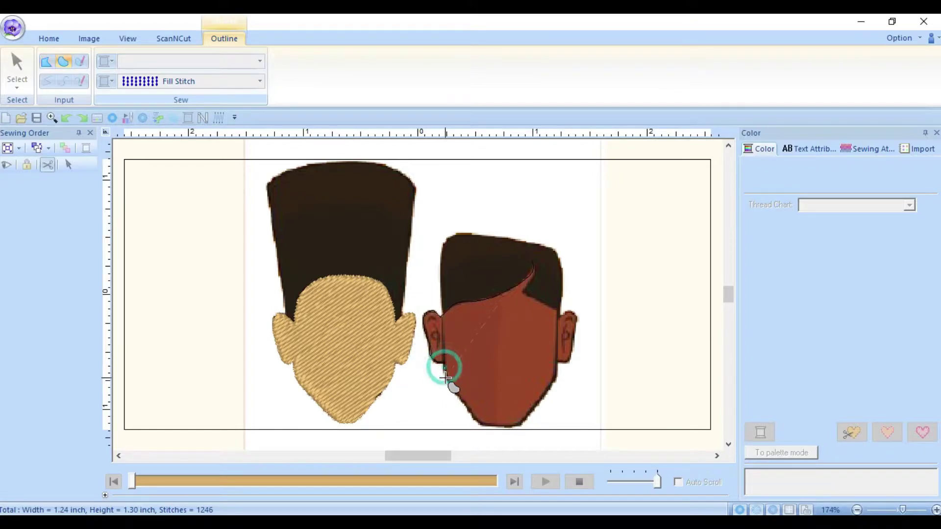
# Step: Continue the light brown outline around the chin and right ear, closing the region at the hair parting
pyautogui.click(466, 403)
pyautogui.click(475, 418)
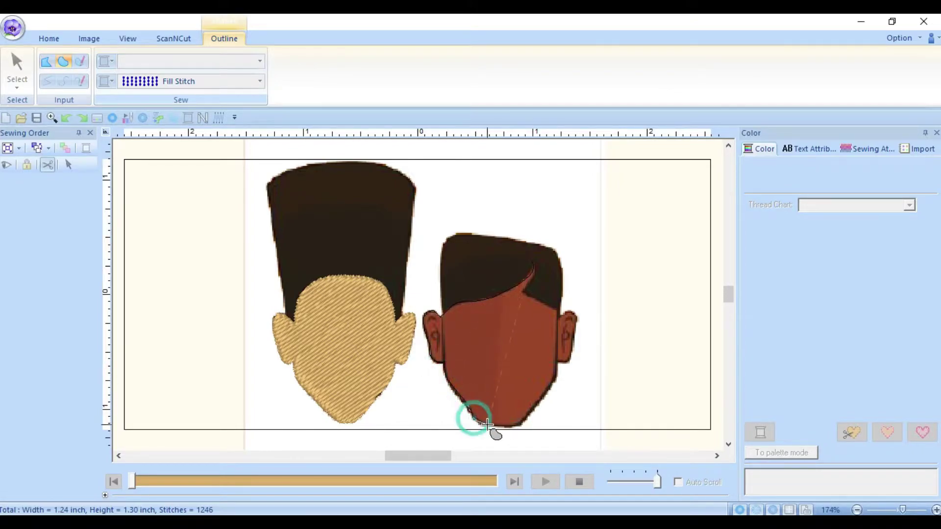
pyautogui.click(545, 392)
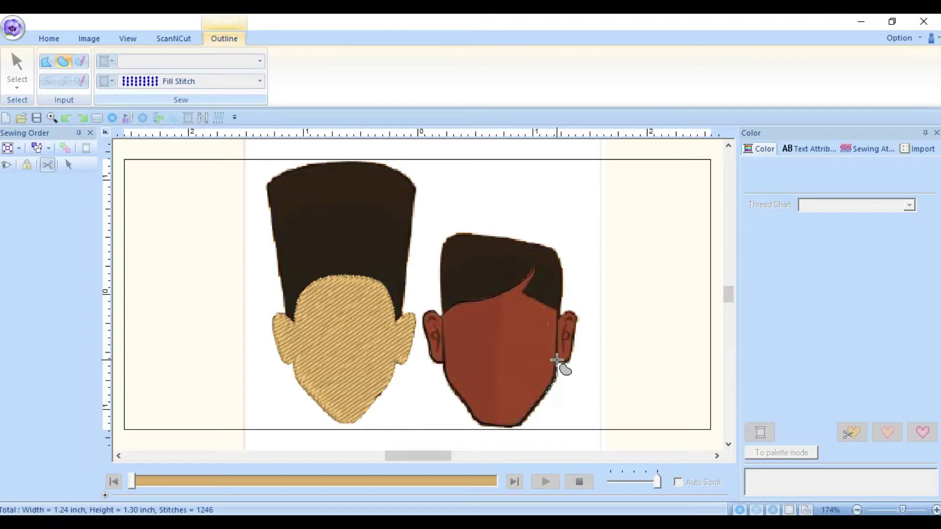
pyautogui.click(571, 360)
pyautogui.click(572, 356)
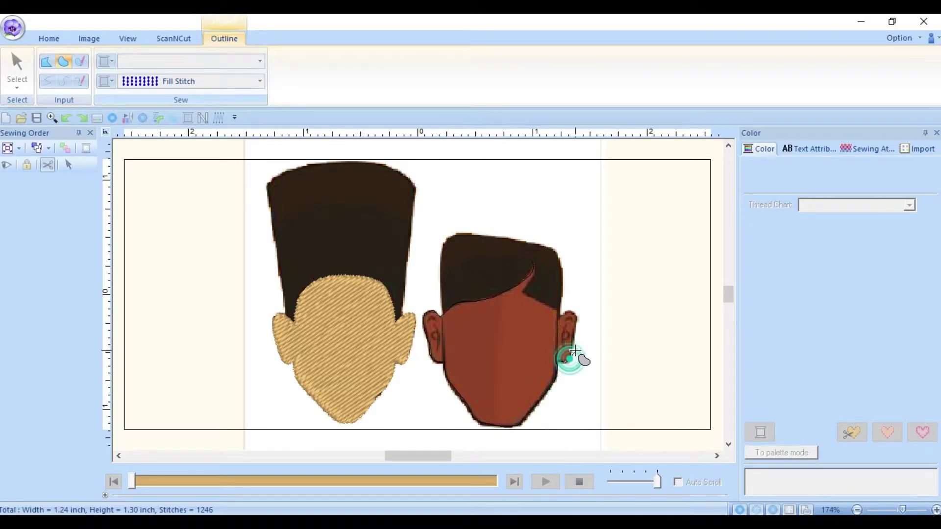
pyautogui.click(563, 315)
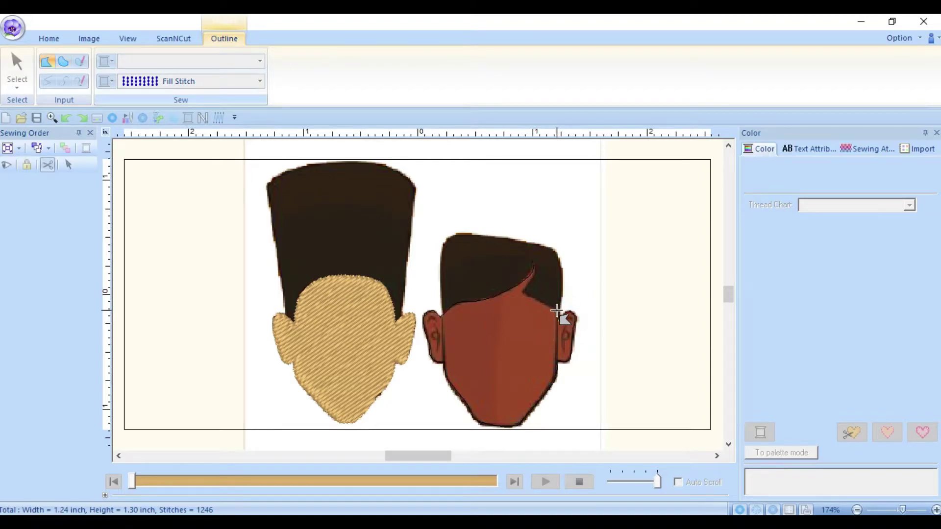
pyautogui.click(532, 286)
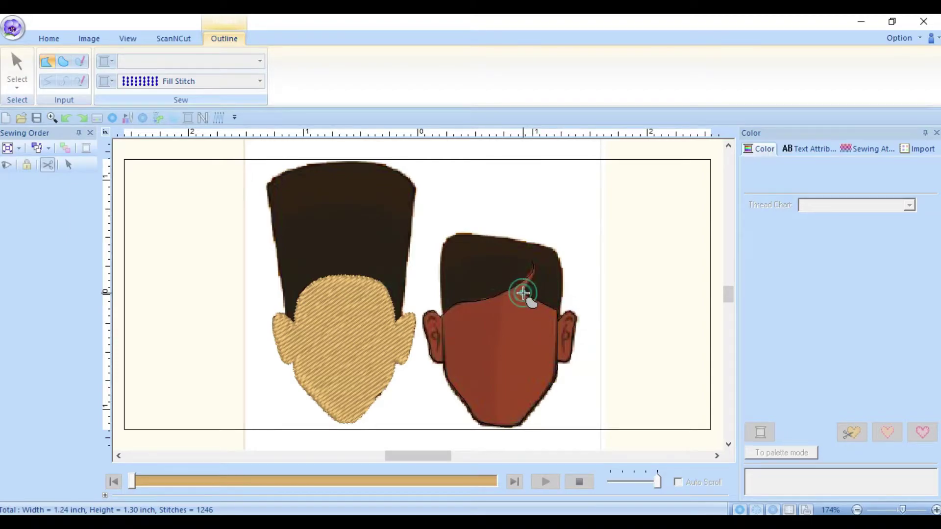
pyautogui.doubleClick(533, 261)
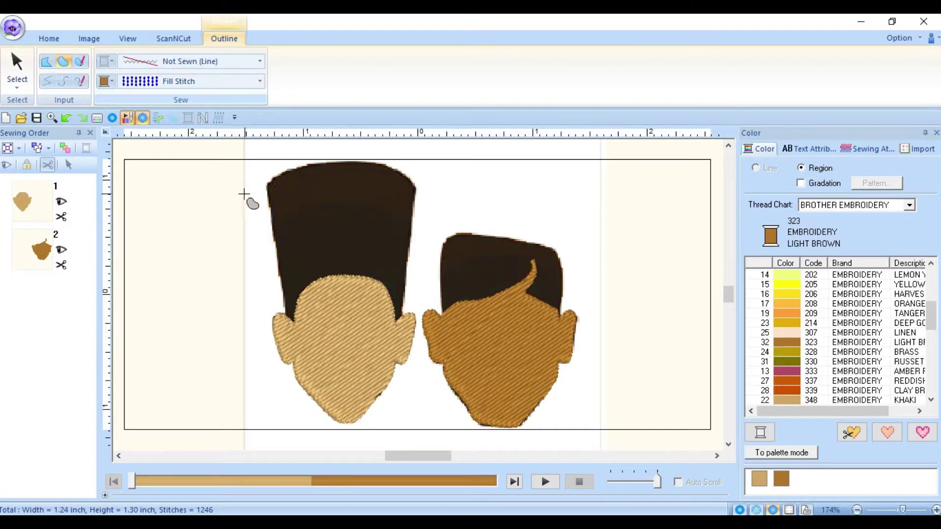
# Step: Select both stitched faces and hide them to expose the background image
pyautogui.click(17, 71)
pyautogui.click(32, 250)
pyautogui.hotkey('ctrl', 'a')
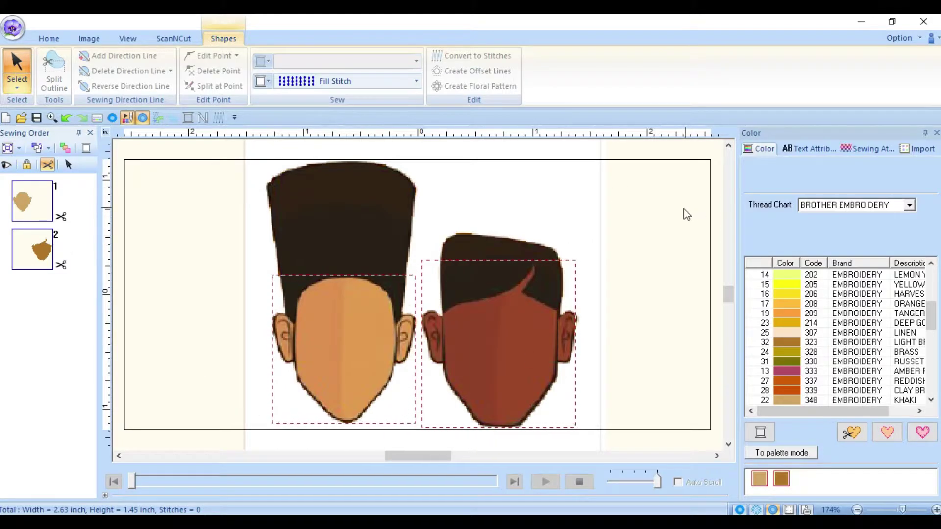
pyautogui.click(688, 214)
# Step: Start a closed curved region with Fill Stitch and set its thread colour to Black (900)
pyautogui.click(207, 69)
pyautogui.click(208, 301)
pyautogui.click(112, 81)
pyautogui.click(129, 115)
pyautogui.click(286, 313)
pyautogui.click(279, 272)
pyautogui.click(276, 229)
pyautogui.click(297, 204)
# Step: Trace the tall hair's lower section up its left edge, over the shading arc and down its right edge
pyautogui.click(284, 310)
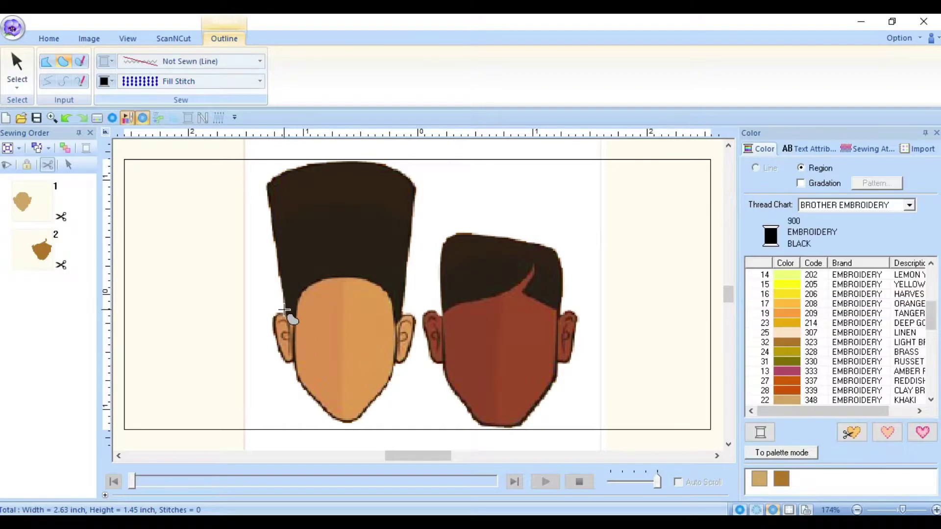
pyautogui.click(290, 318)
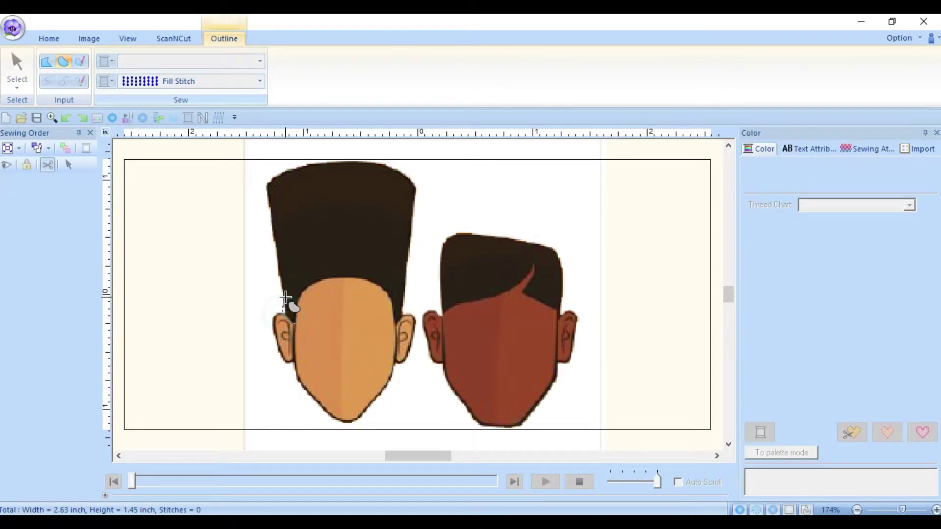
pyautogui.click(283, 282)
pyautogui.click(276, 229)
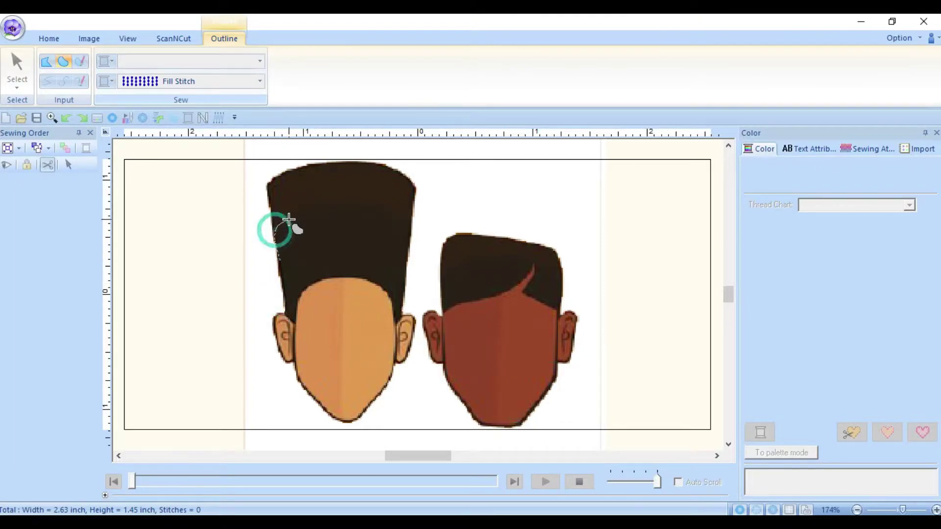
pyautogui.click(312, 205)
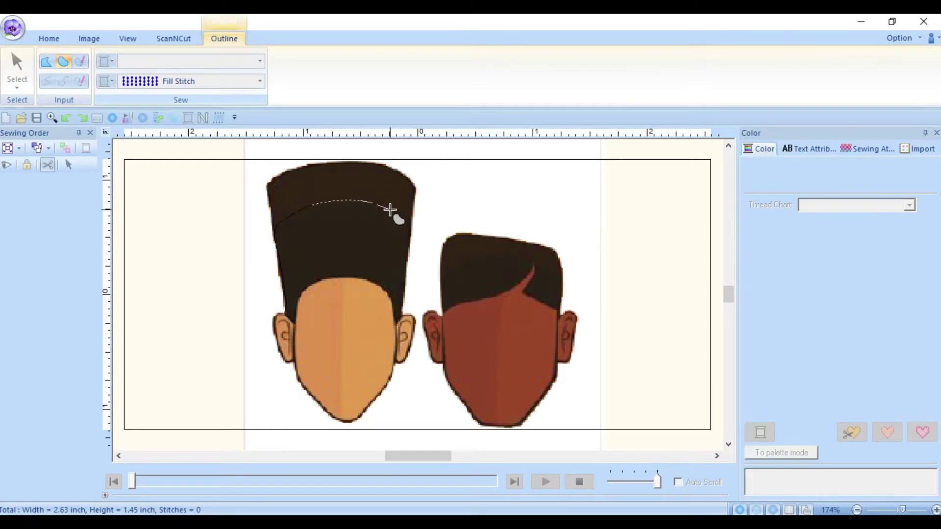
pyautogui.click(409, 230)
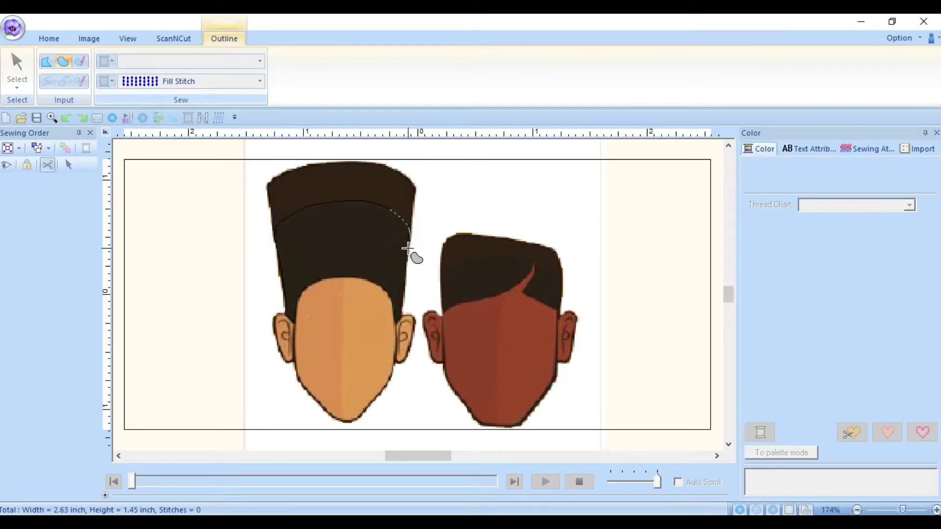
pyautogui.click(403, 289)
# Step: Trace the hairline back over the forehead and close the black region beside the left ear
pyautogui.rightClick(397, 322)
pyautogui.rightClick(390, 315)
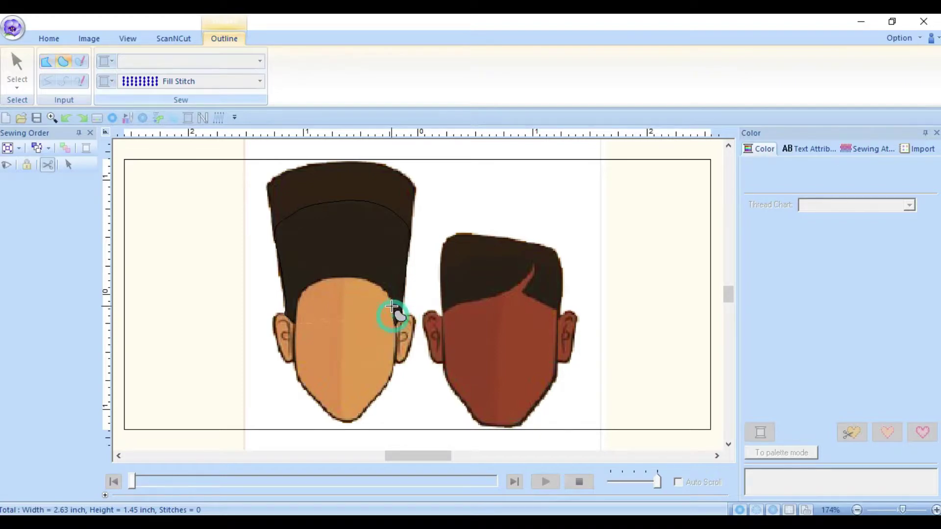
pyautogui.click(374, 280)
pyautogui.click(344, 276)
pyautogui.click(326, 278)
pyautogui.click(297, 301)
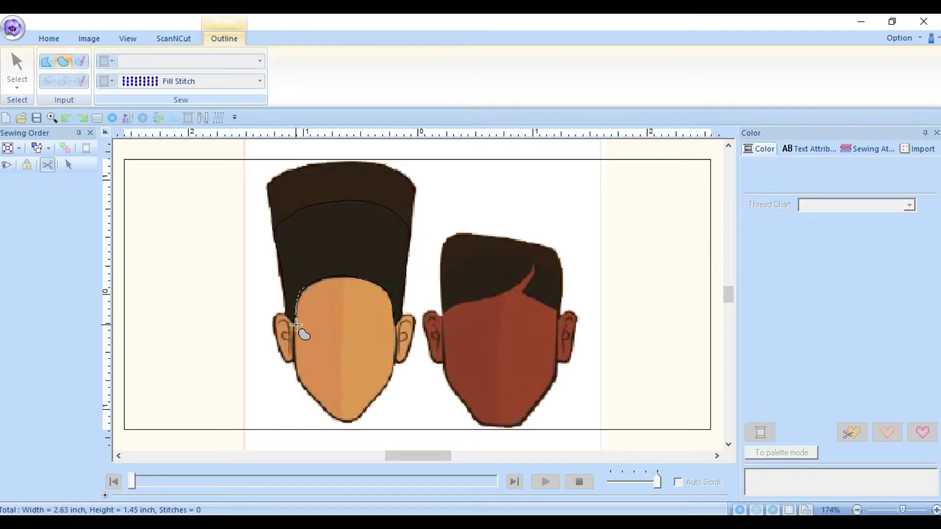
pyautogui.doubleClick(294, 324)
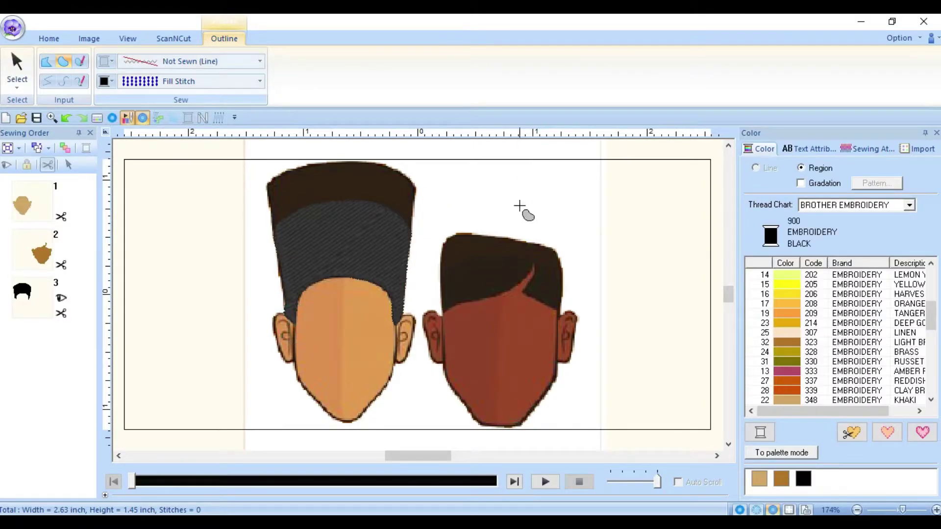
# Step: Trace the short hair's black lower section along the hairline, around the pointed forelock notch to the right side
pyautogui.click(445, 311)
pyautogui.click(493, 290)
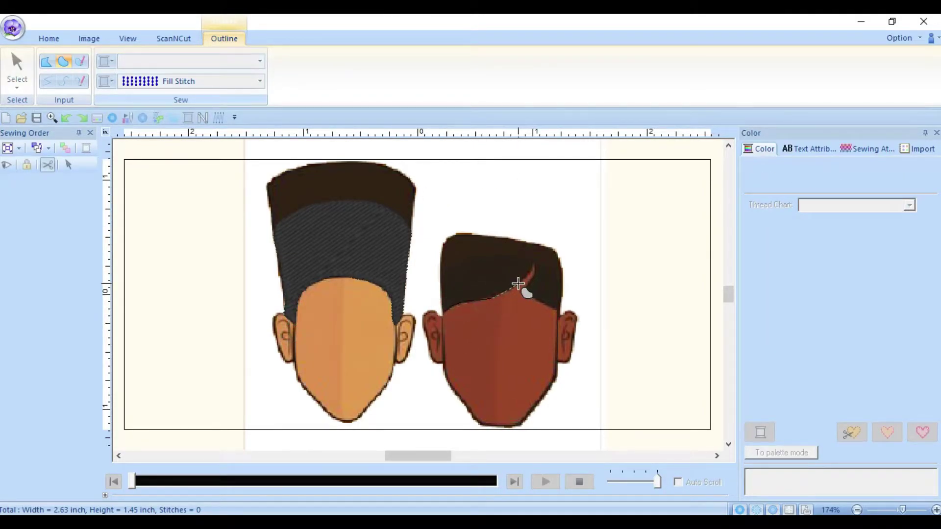
pyautogui.click(535, 267)
pyautogui.click(523, 293)
pyautogui.click(560, 294)
# Step: Trace the black region up its right edge, back over the shading arc and close it beside the left ear
pyautogui.click(561, 263)
pyautogui.click(559, 267)
pyautogui.click(559, 265)
pyautogui.click(458, 259)
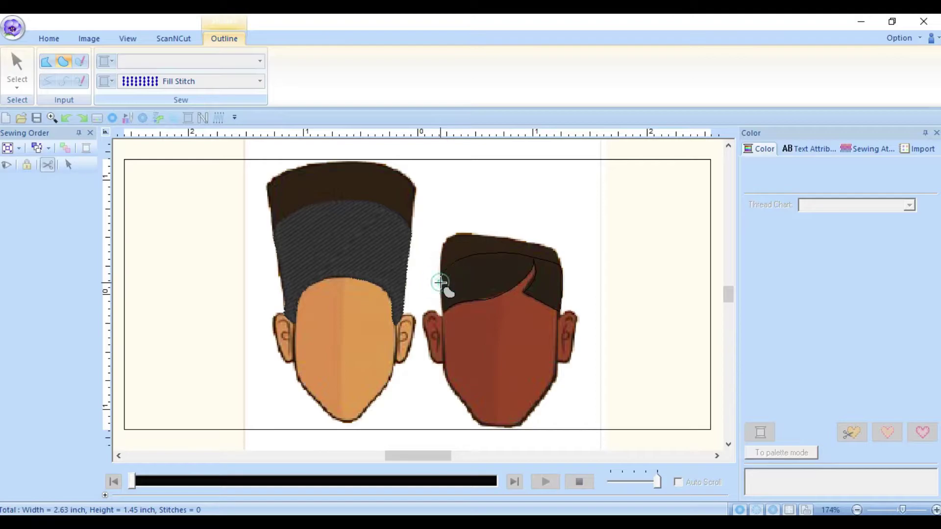
pyautogui.click(440, 288)
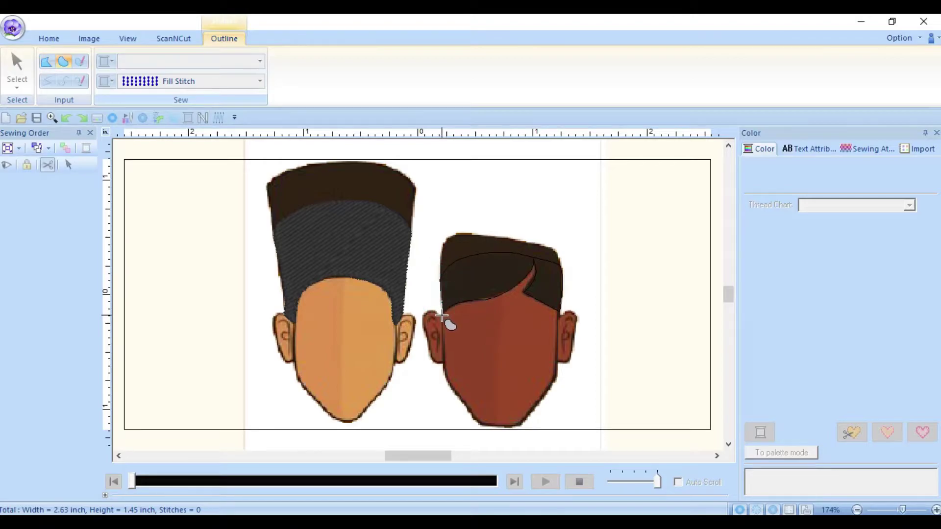
pyautogui.doubleClick(442, 316)
pyautogui.click(16, 64)
pyautogui.click(546, 185)
# Step: Start a closed curved region with Fill Stitch and set its thread colour to Dark Brown (058)
pyautogui.click(17, 88)
pyautogui.click(208, 67)
pyautogui.click(245, 120)
pyautogui.moveTo(932, 323); pyautogui.dragTo(932, 304)
pyautogui.click(875, 284)
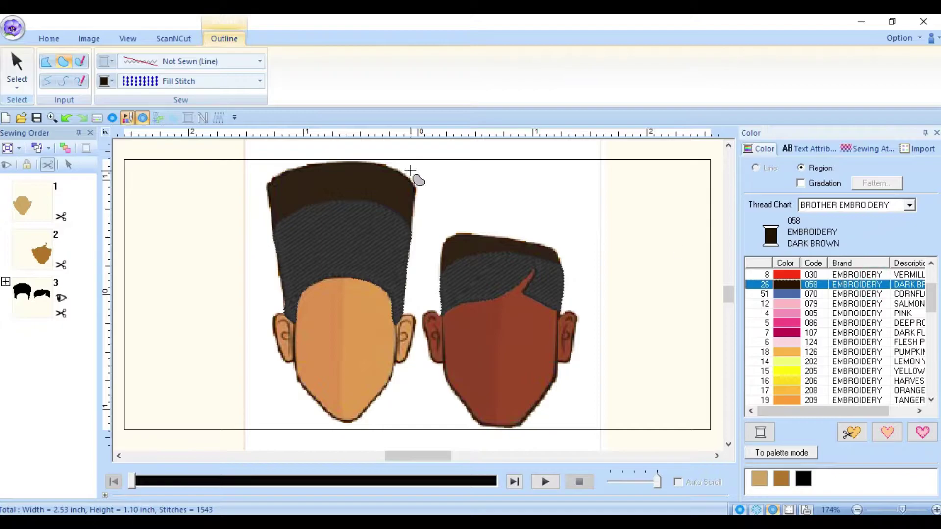
pyautogui.click(273, 238)
pyautogui.click(267, 193)
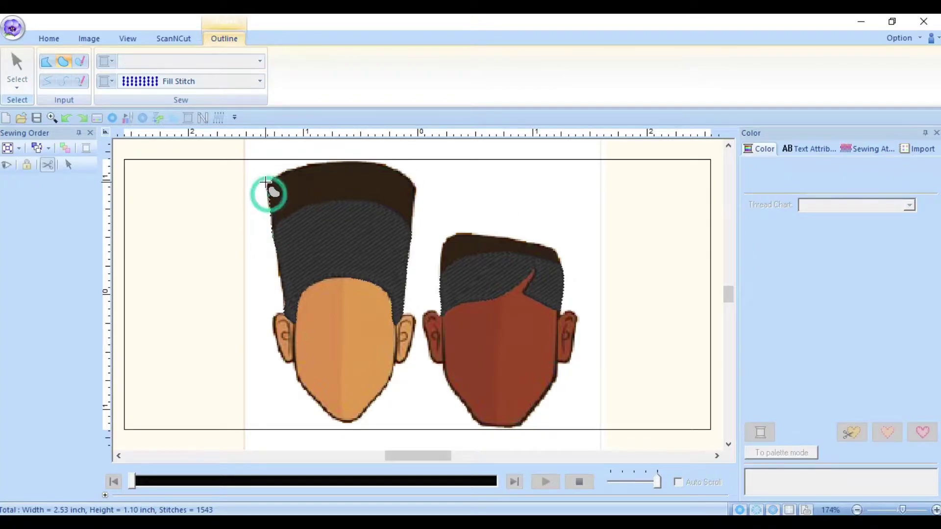
pyautogui.click(276, 235)
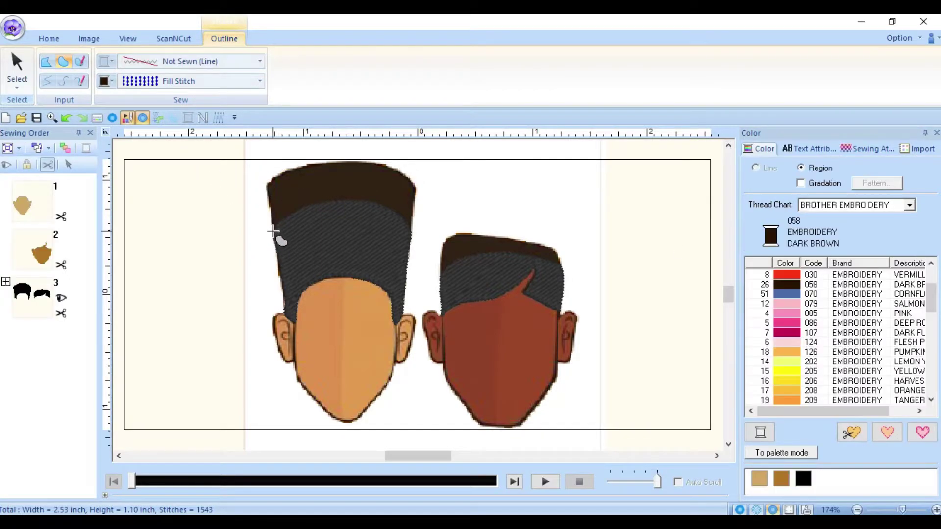
# Step: Trace the tall hair's upper section around its top and back along the shading arc as a closed dark brown region
pyautogui.click(275, 234)
pyautogui.moveTo(267, 190)
pyautogui.mouseDown()
pyautogui.moveTo(315, 163)
pyautogui.moveTo(391, 165)
pyautogui.moveTo(412, 182)
pyautogui.moveTo(416, 214)
pyautogui.moveTo(412, 234)
pyautogui.moveTo(413, 189)
pyautogui.moveTo(414, 242)
pyautogui.moveTo(402, 219)
pyautogui.moveTo(372, 201)
pyautogui.moveTo(326, 199)
pyautogui.moveTo(269, 241)
pyautogui.mouseUp()
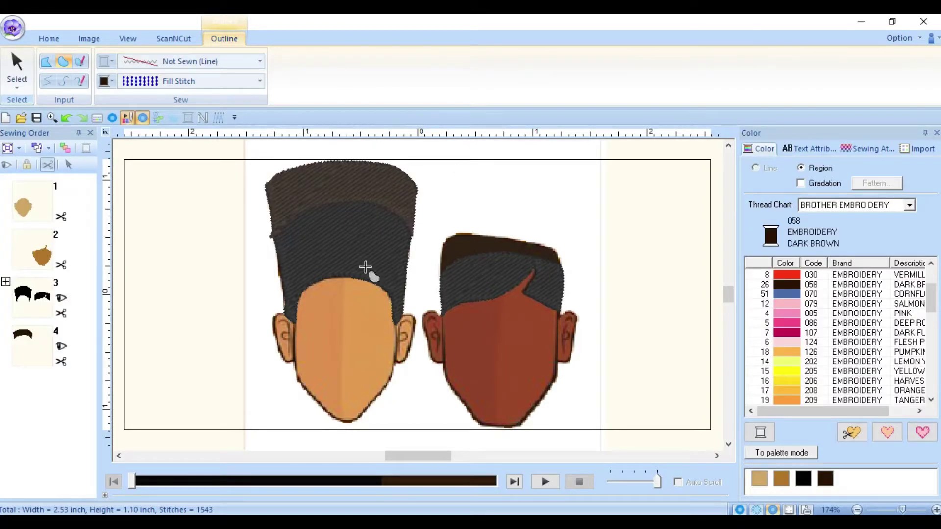
# Step: Correct the stray point at the lower-left corner of the tall hair's dark brown region
pyautogui.click(17, 69)
pyautogui.click(298, 206)
pyautogui.rightClick(272, 234)
pyautogui.click(317, 333)
pyautogui.click(332, 147)
# Step: Start a closed curved region and trace the short hair's top edge from its left side to its upper-right corner
pyautogui.click(16, 90)
pyautogui.click(30, 102)
pyautogui.click(208, 68)
pyautogui.click(262, 127)
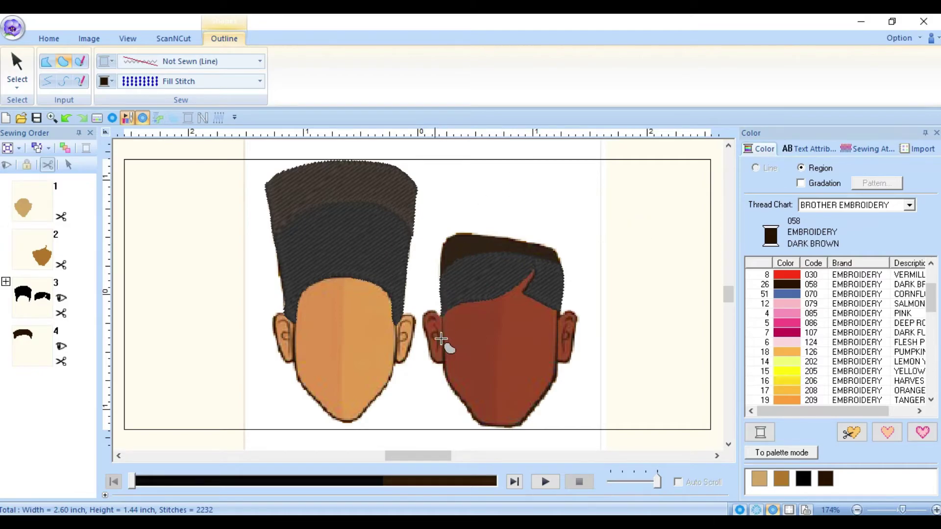
pyautogui.click(441, 273)
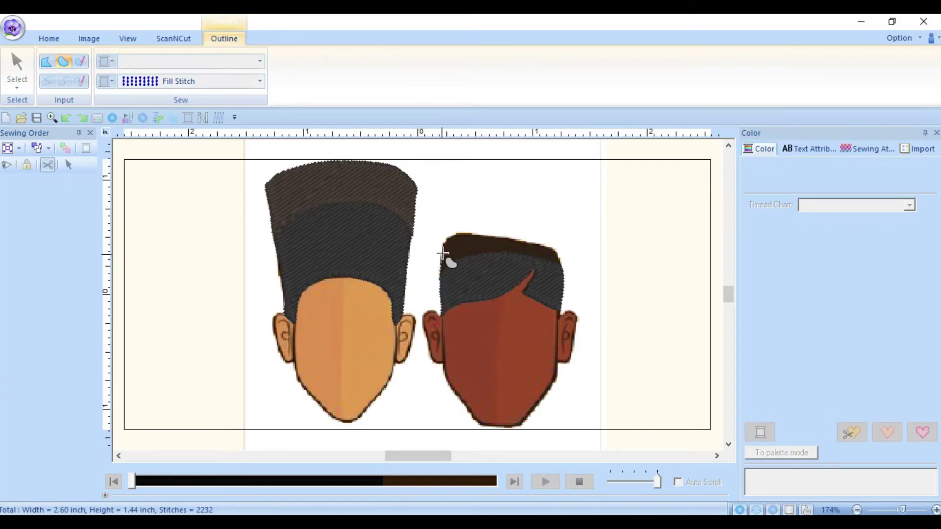
pyautogui.click(446, 239)
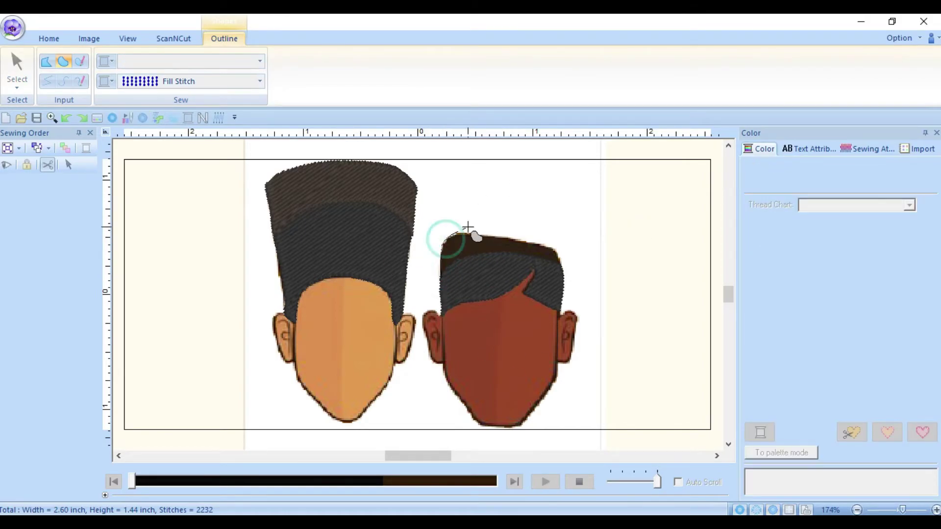
pyautogui.click(473, 231)
pyautogui.click(485, 234)
pyautogui.click(510, 236)
pyautogui.click(544, 245)
pyautogui.click(555, 250)
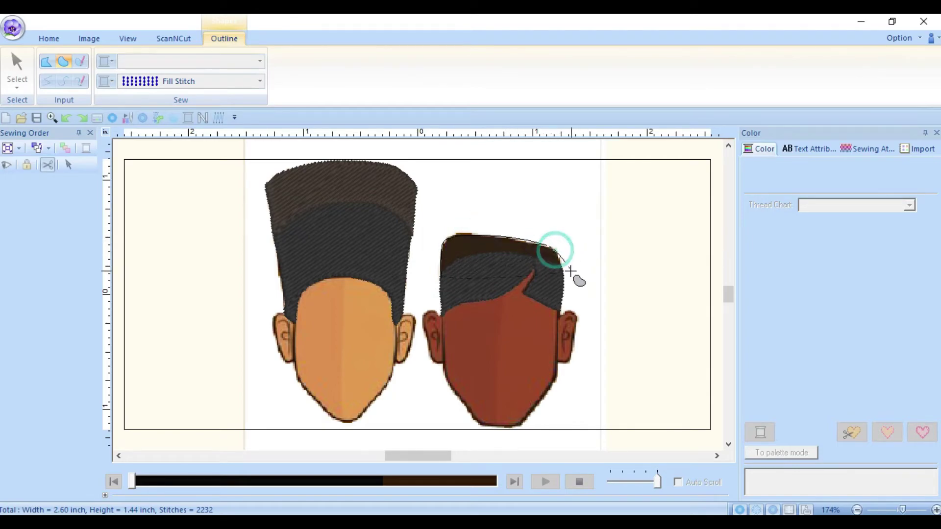
# Step: Trace back from the short hair's right edge along the shading arc and close the dark brown region
pyautogui.click(557, 266)
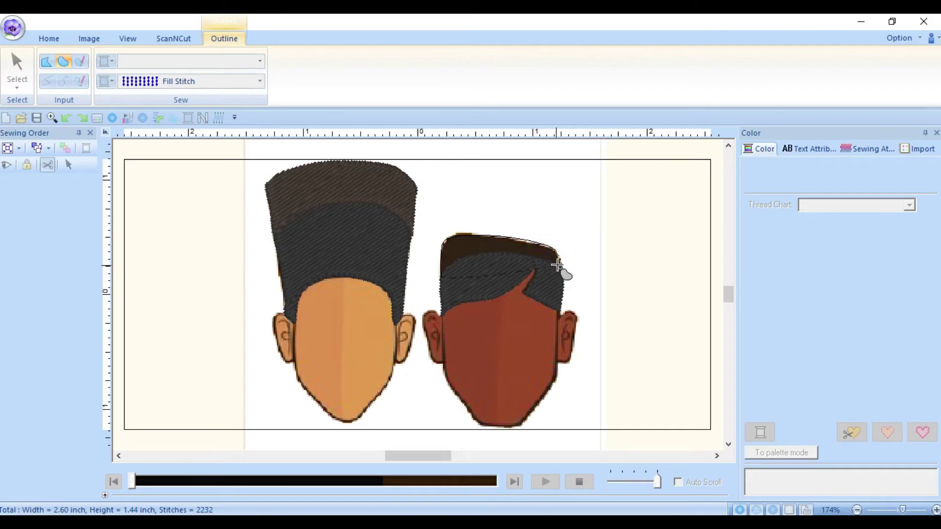
pyautogui.click(504, 252)
pyautogui.click(466, 262)
pyautogui.doubleClick(445, 272)
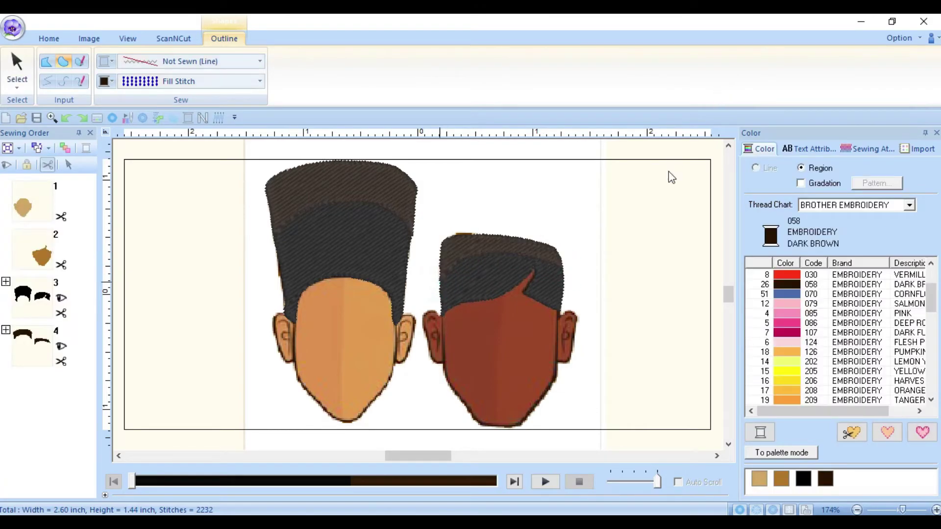
pyautogui.click(17, 68)
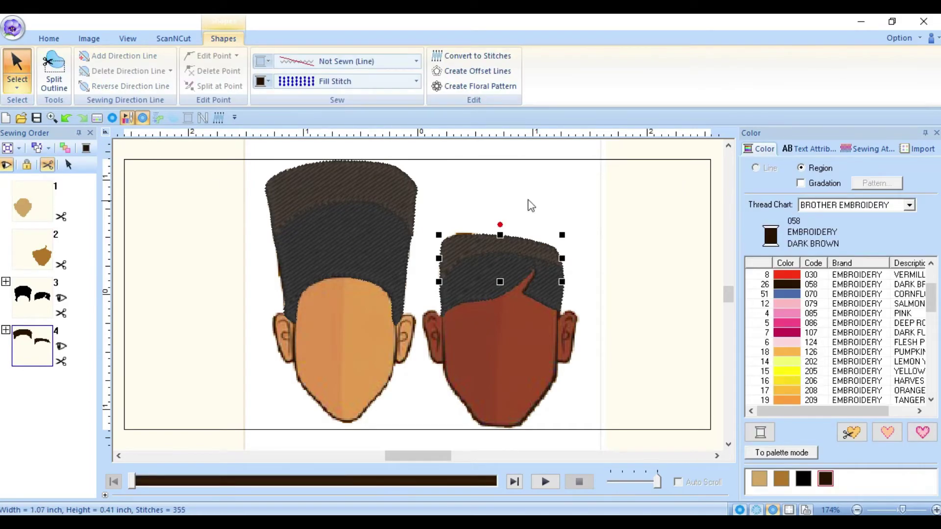
pyautogui.click(651, 215)
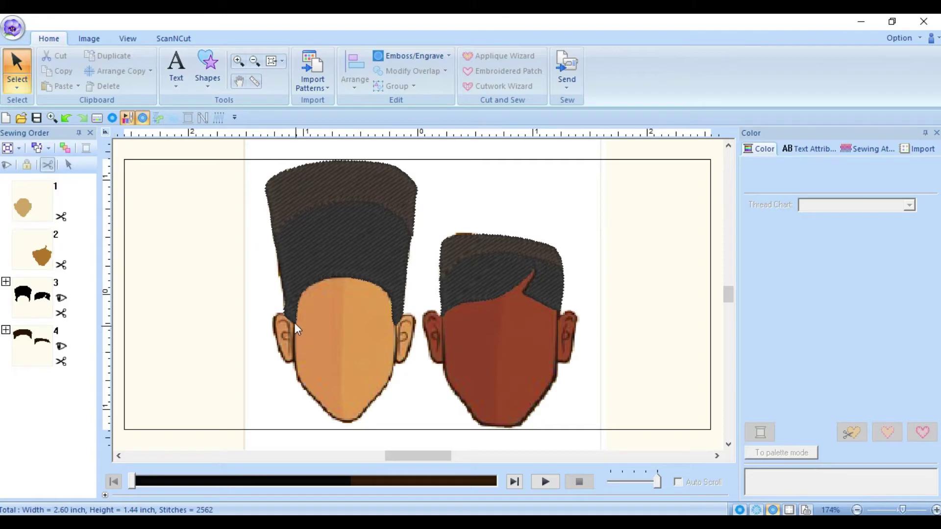
# Step: Trace the tall-haired face's jaw from ear to ear with a black open curve in Zigzag Stitch
pyautogui.click(208, 68)
pyautogui.click(315, 120)
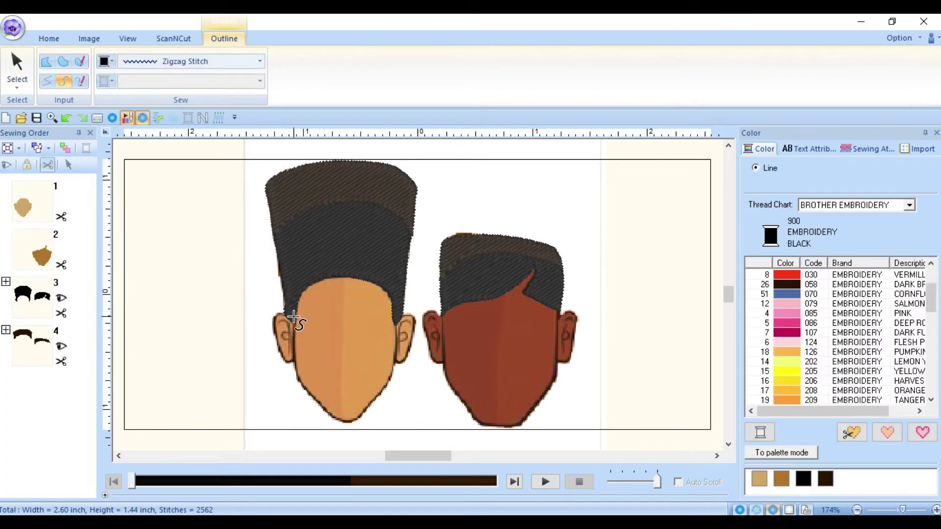
pyautogui.click(112, 61)
pyautogui.click(112, 61)
pyautogui.click(294, 354)
pyautogui.click(297, 379)
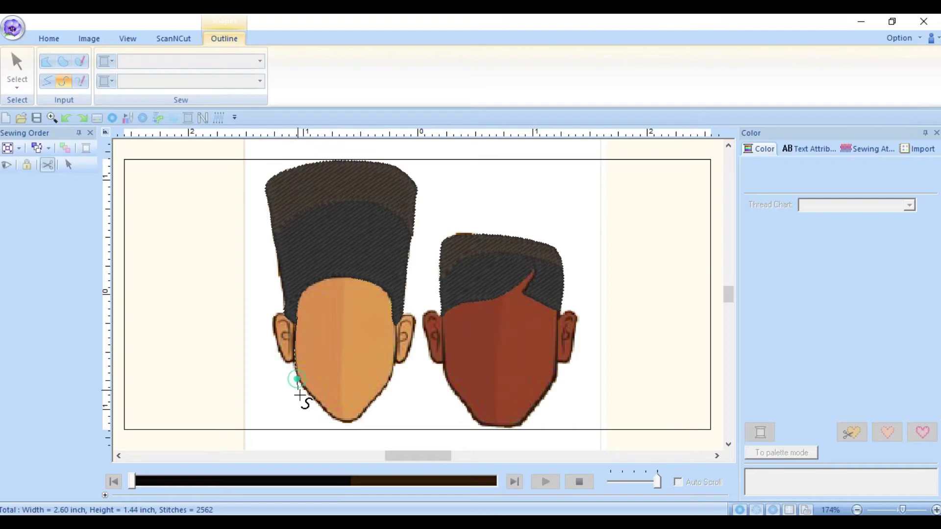
pyautogui.click(372, 405)
pyautogui.doubleClick(395, 321)
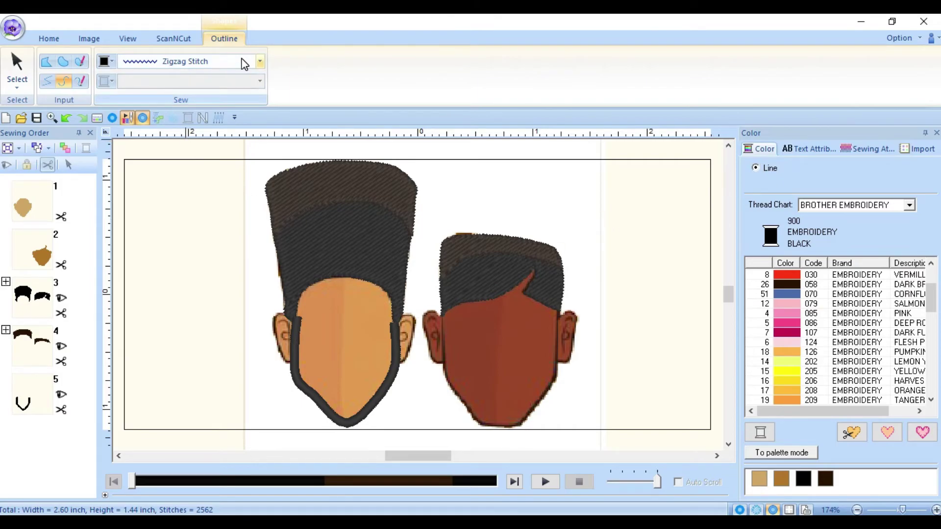
# Step: Set the zigzag width of the jaw outline to 0.06 inch
pyautogui.click(17, 66)
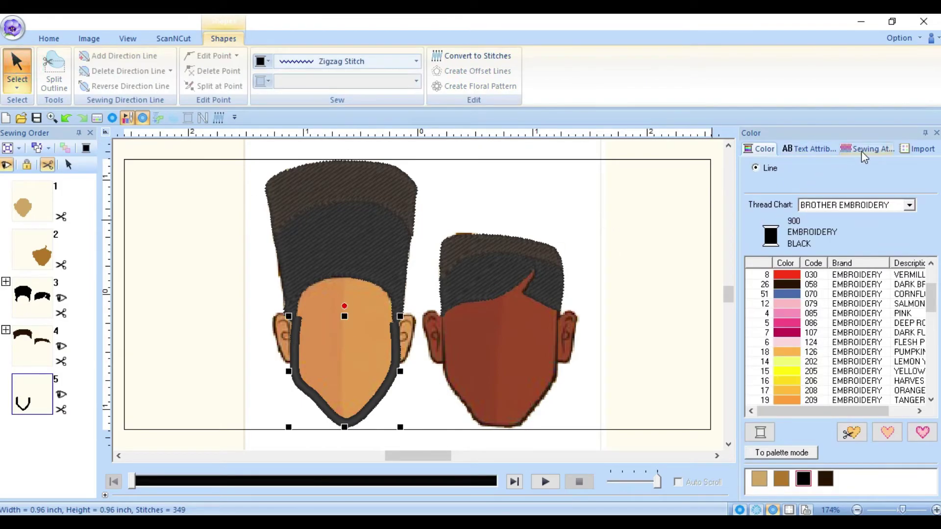
pyautogui.click(865, 149)
pyautogui.click(844, 205)
pyautogui.click(844, 210)
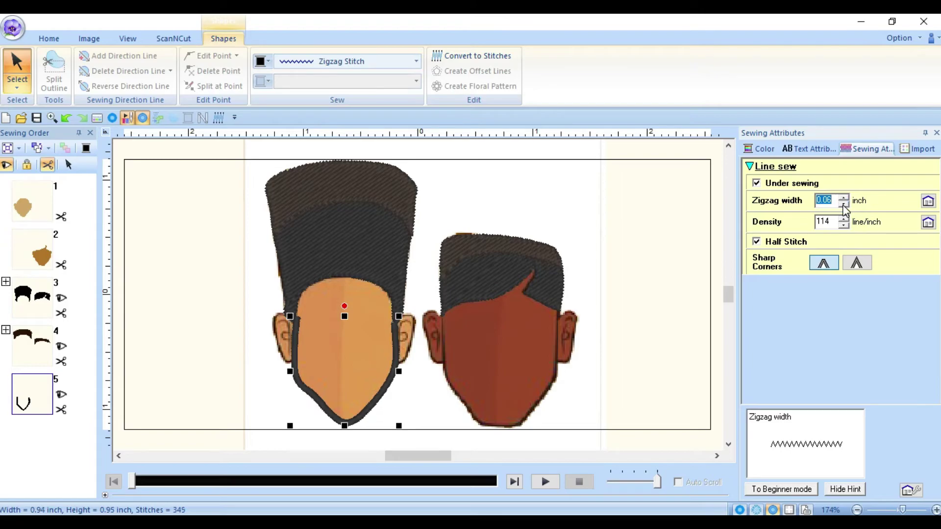
pyautogui.click(475, 201)
# Step: Outline both ears of the tall-haired head with black open-curve zigzag lines
pyautogui.click(207, 69)
pyautogui.click(254, 122)
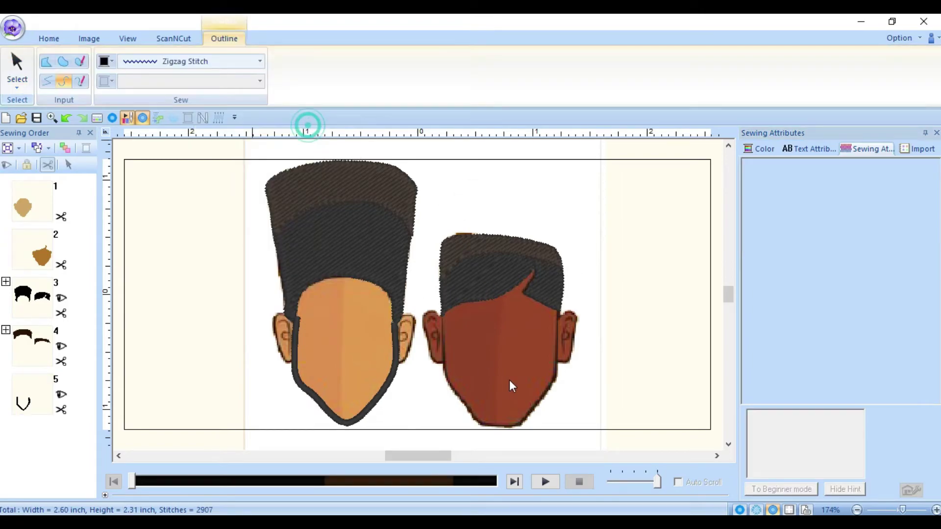
pyautogui.click(292, 323)
pyautogui.moveTo(293, 323)
pyautogui.mouseDown()
pyautogui.moveTo(282, 312)
pyautogui.moveTo(272, 323)
pyautogui.moveTo(288, 371)
pyautogui.moveTo(293, 362)
pyautogui.mouseUp()
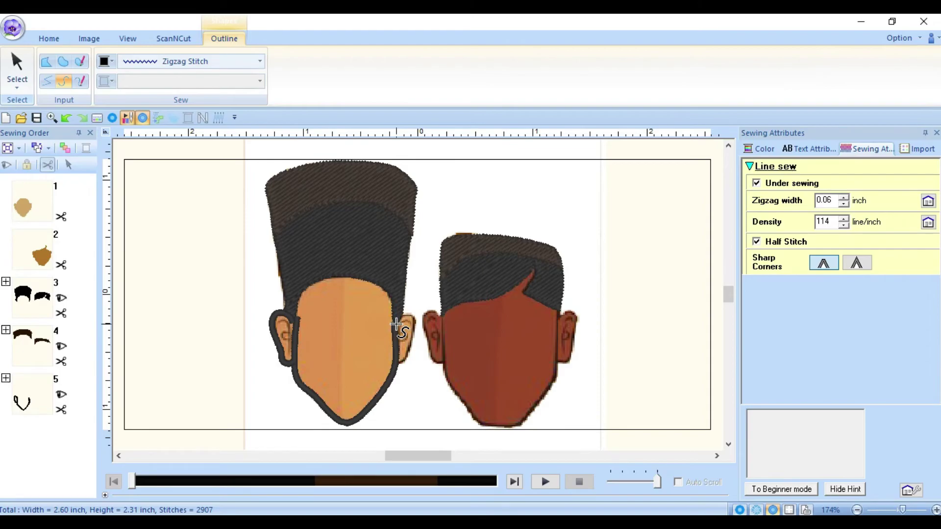
pyautogui.click(409, 317)
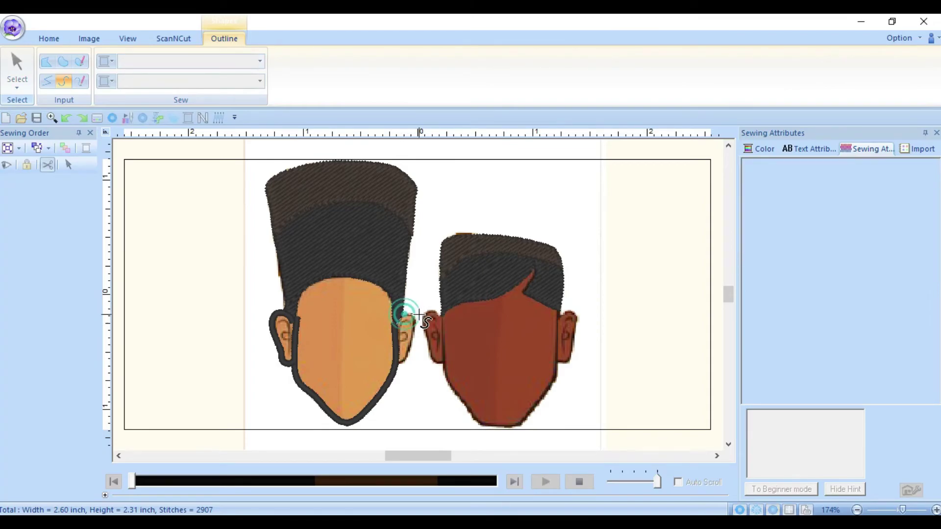
pyautogui.moveTo(415, 331)
pyautogui.mouseDown()
pyautogui.moveTo(409, 316)
pyautogui.moveTo(418, 336)
pyautogui.moveTo(406, 374)
pyautogui.moveTo(404, 366)
pyautogui.mouseUp()
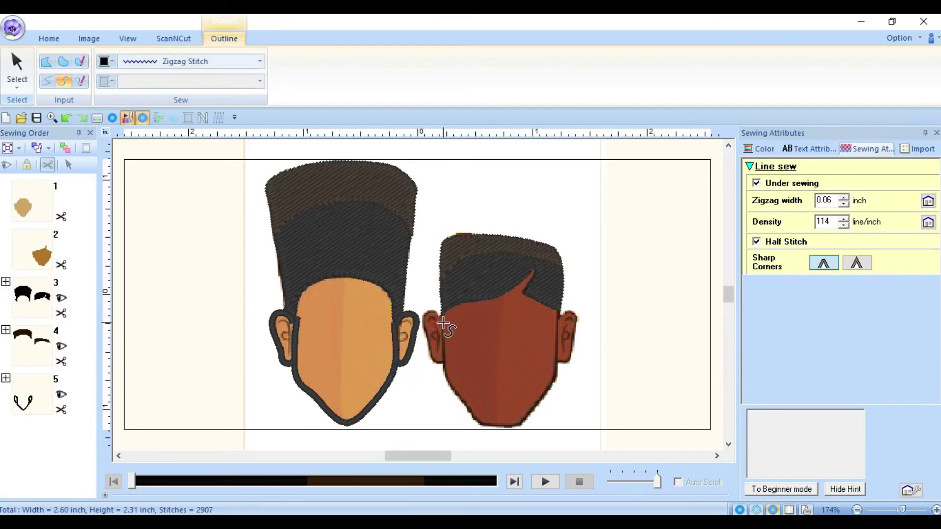
# Step: Outline both ears of the short-haired head with black open-curve zigzag lines
pyautogui.moveTo(441, 310)
pyautogui.mouseDown()
pyautogui.moveTo(443, 344)
pyautogui.moveTo(435, 313)
pyautogui.mouseUp()
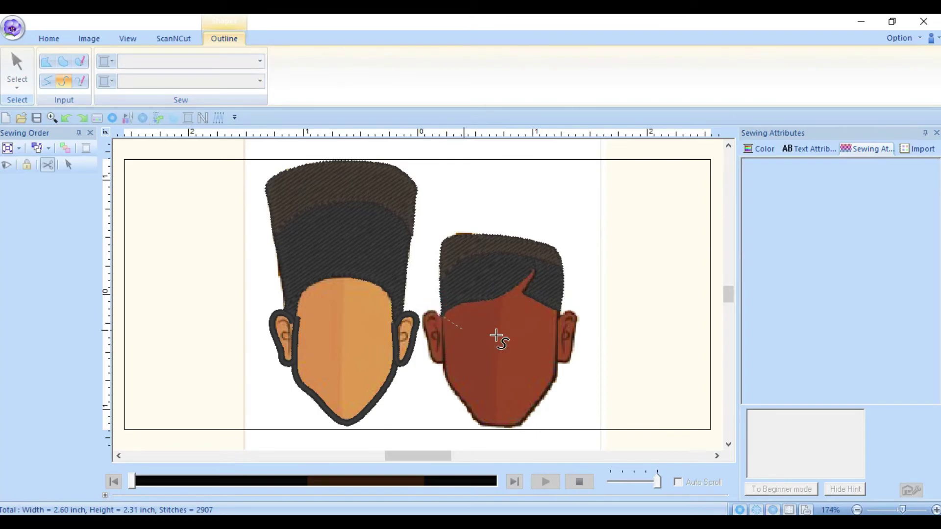
pyautogui.scroll(2, 439, 314)
pyautogui.moveTo(431, 329)
pyautogui.mouseDown()
pyautogui.moveTo(426, 346)
pyautogui.moveTo(444, 407)
pyautogui.moveTo(464, 408)
pyautogui.mouseUp()
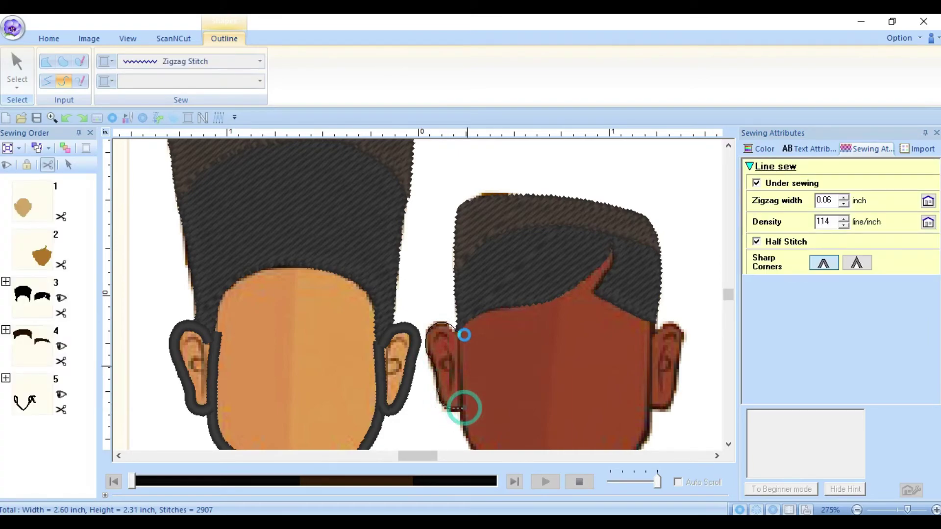
pyautogui.moveTo(459, 322)
pyautogui.mouseDown()
pyautogui.moveTo(464, 431)
pyautogui.moveTo(473, 324)
pyautogui.moveTo(521, 388)
pyautogui.moveTo(594, 388)
pyautogui.moveTo(627, 356)
pyautogui.moveTo(621, 346)
pyautogui.moveTo(648, 313)
pyautogui.moveTo(653, 196)
pyautogui.mouseUp()
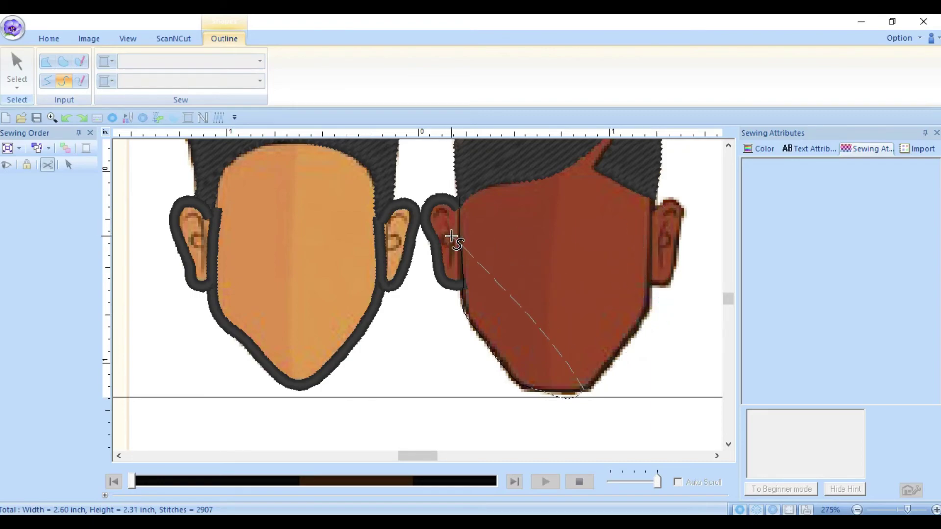
pyautogui.moveTo(651, 206)
pyautogui.mouseDown()
pyautogui.moveTo(684, 197)
pyautogui.moveTo(686, 266)
pyautogui.moveTo(677, 254)
pyautogui.moveTo(672, 286)
pyautogui.moveTo(647, 280)
pyautogui.moveTo(675, 280)
pyautogui.moveTo(675, 258)
pyautogui.moveTo(652, 284)
pyautogui.mouseUp()
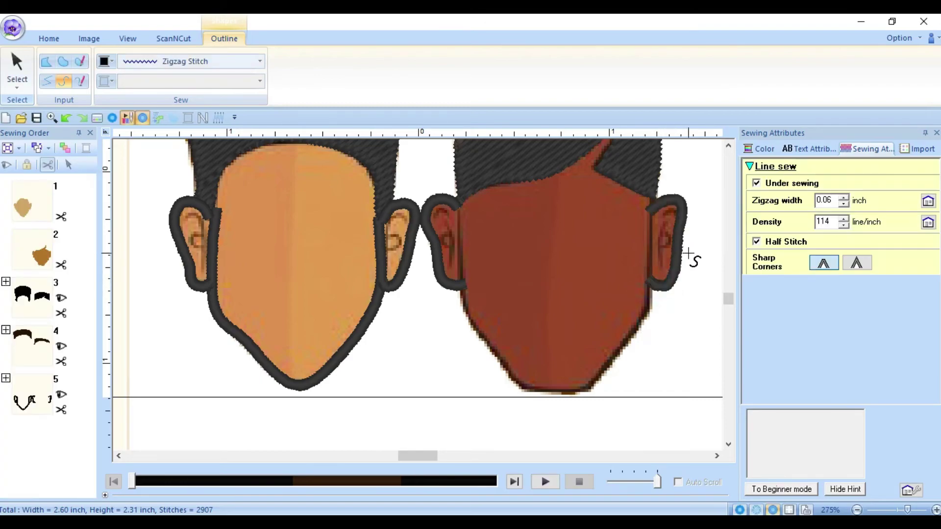
# Step: Trace the short-haired face's jaw from hairline to hairline with a black zigzag open curve
pyautogui.moveTo(460, 196)
pyautogui.mouseDown()
pyautogui.moveTo(468, 314)
pyautogui.moveTo(462, 301)
pyautogui.moveTo(532, 397)
pyautogui.moveTo(521, 387)
pyautogui.moveTo(613, 383)
pyautogui.moveTo(586, 389)
pyautogui.moveTo(625, 352)
pyautogui.moveTo(613, 355)
pyautogui.moveTo(648, 310)
pyautogui.moveTo(655, 190)
pyautogui.mouseUp()
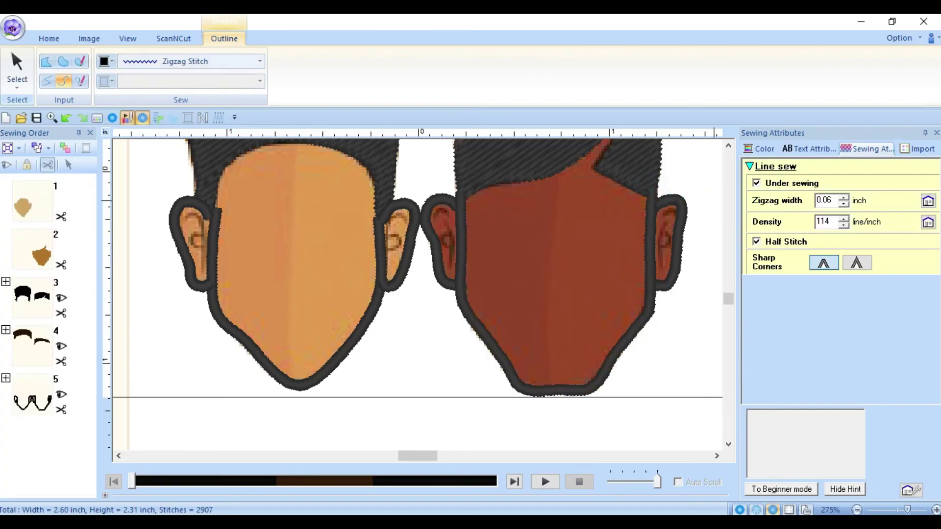
pyautogui.click(13, 93)
pyautogui.click(149, 326)
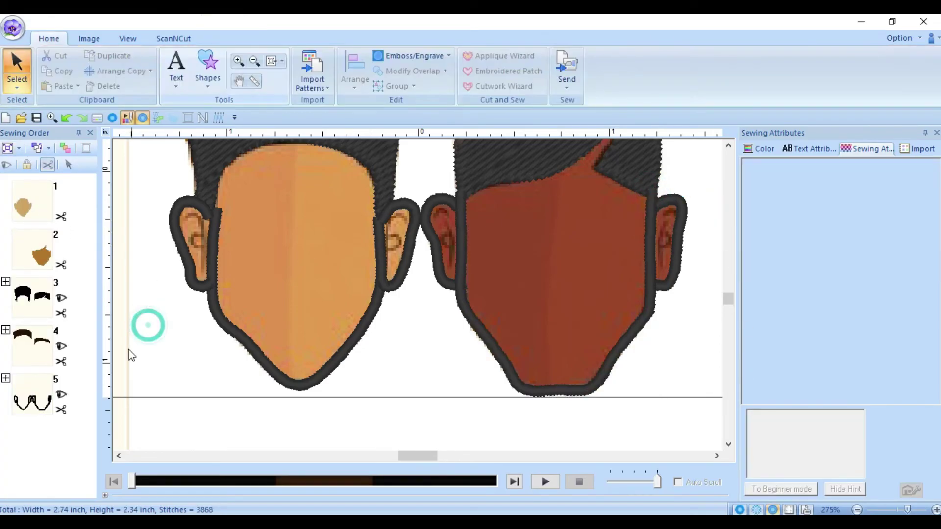
# Step: Move both end points of the tall-haired face's jaw outline up into the black hair
pyautogui.click(216, 216)
pyautogui.click(16, 87)
pyautogui.click(47, 121)
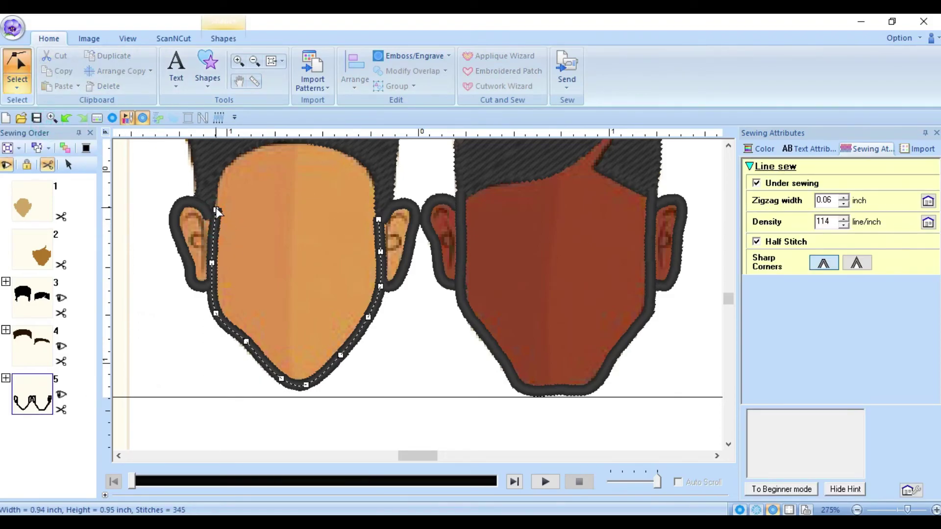
pyautogui.moveTo(218, 212); pyautogui.dragTo(214, 197)
pyautogui.click(378, 218)
pyautogui.moveTo(379, 211); pyautogui.dragTo(378, 199)
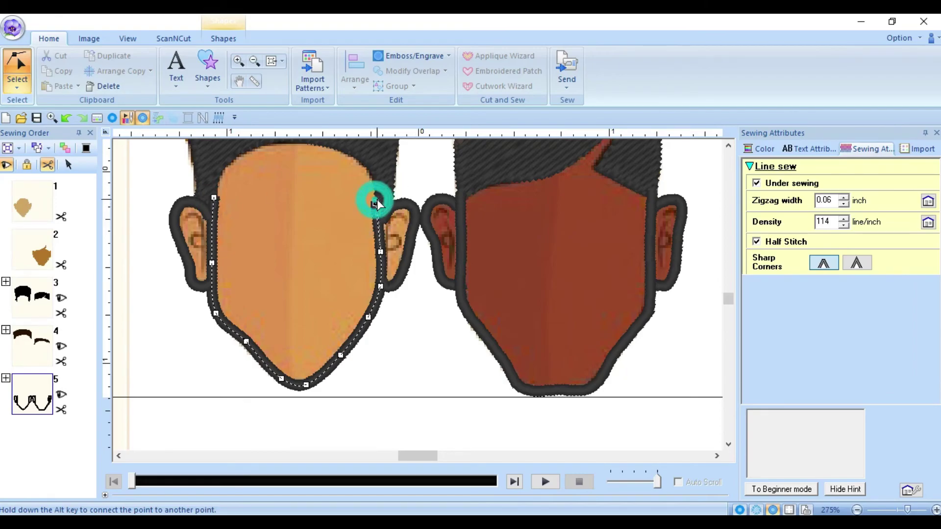
pyautogui.click(378, 199)
pyautogui.click(417, 173)
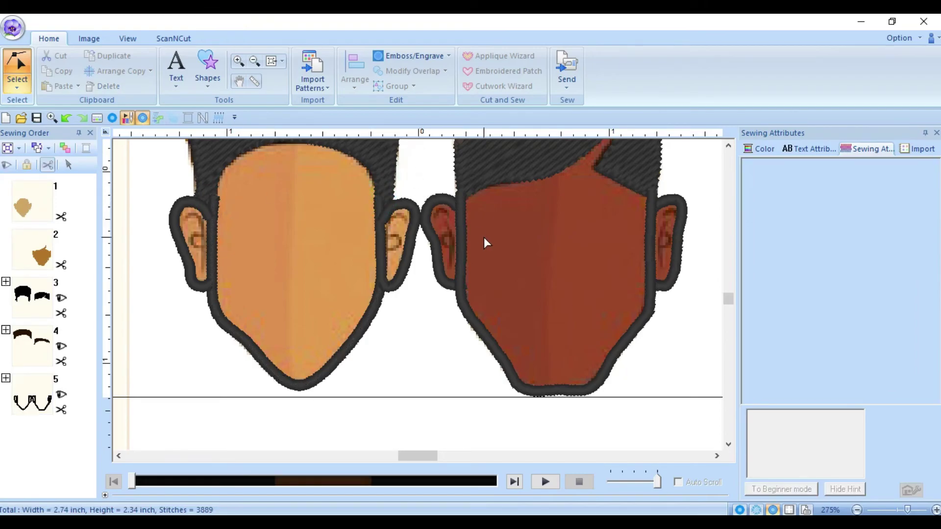
# Step: Expand the black outline group in the sewing order and move the tall-haired head's jaw outline to sew directly after its two ears
pyautogui.click(6, 377)
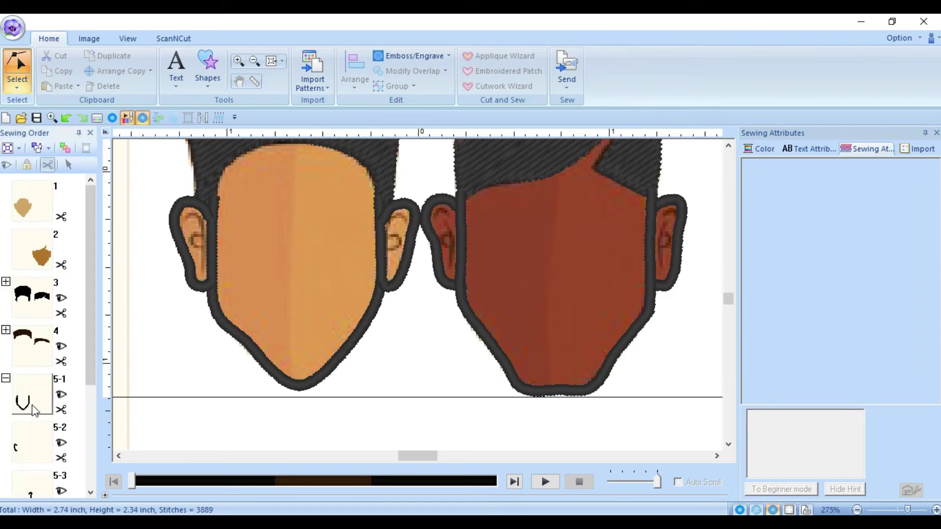
pyautogui.rightClick(95, 349)
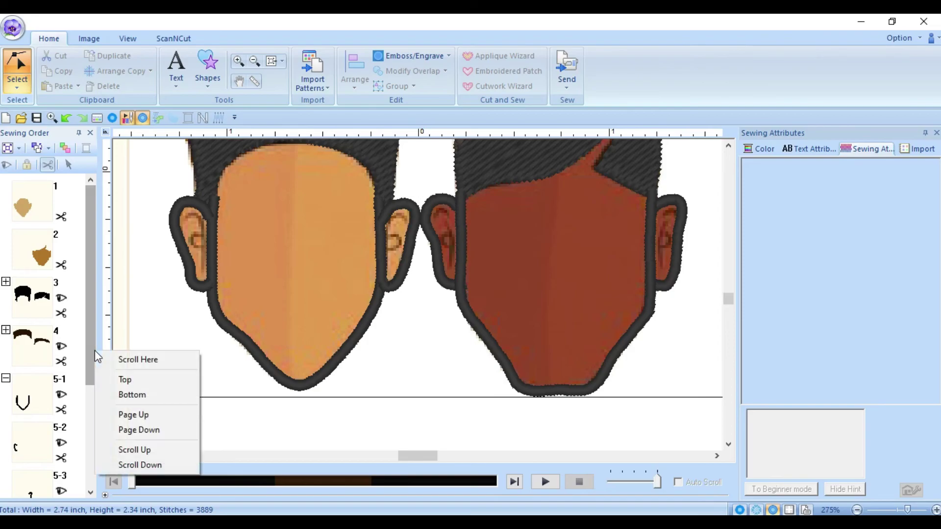
pyautogui.click(160, 301)
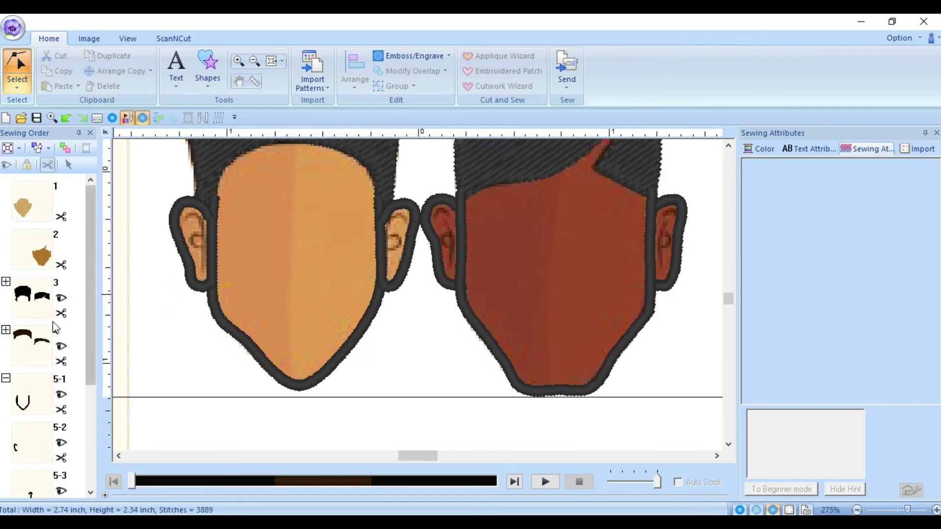
pyautogui.scroll(-1, 90, 366)
pyautogui.click(27, 417)
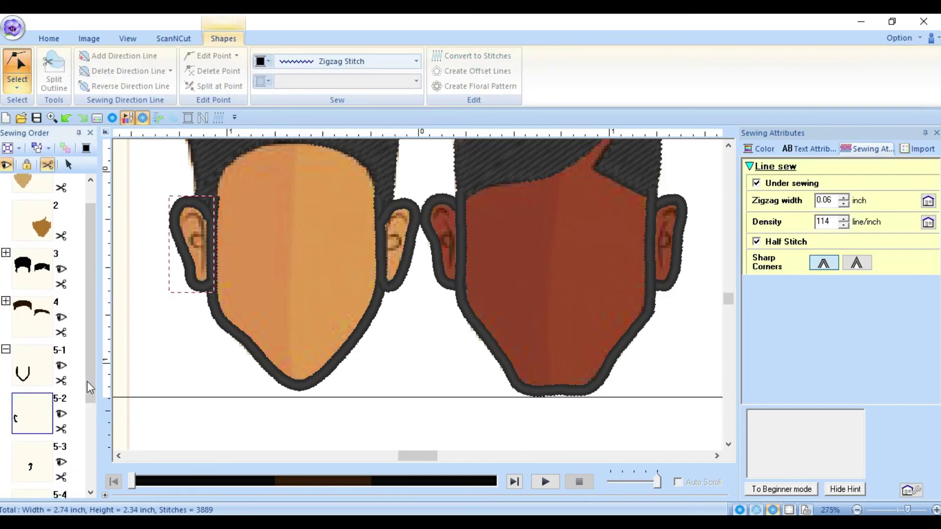
pyautogui.scroll(-2, 30, 402)
pyautogui.moveTo(38, 307); pyautogui.dragTo(86, 384)
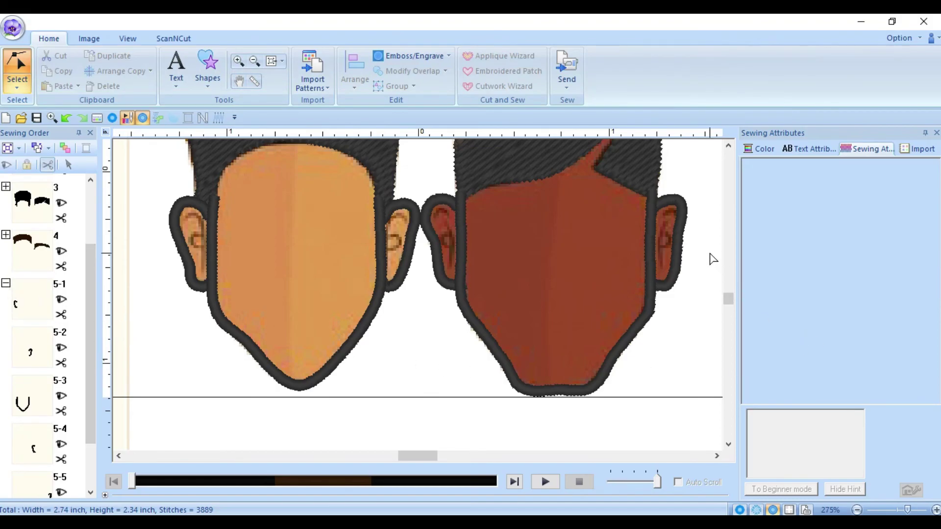
# Step: Switch from point editing to object selection, select all sewing order items and show the hidden fill stitches of both faces
pyautogui.scroll(3, 137, 211)
pyautogui.click(17, 87)
pyautogui.click(16, 123)
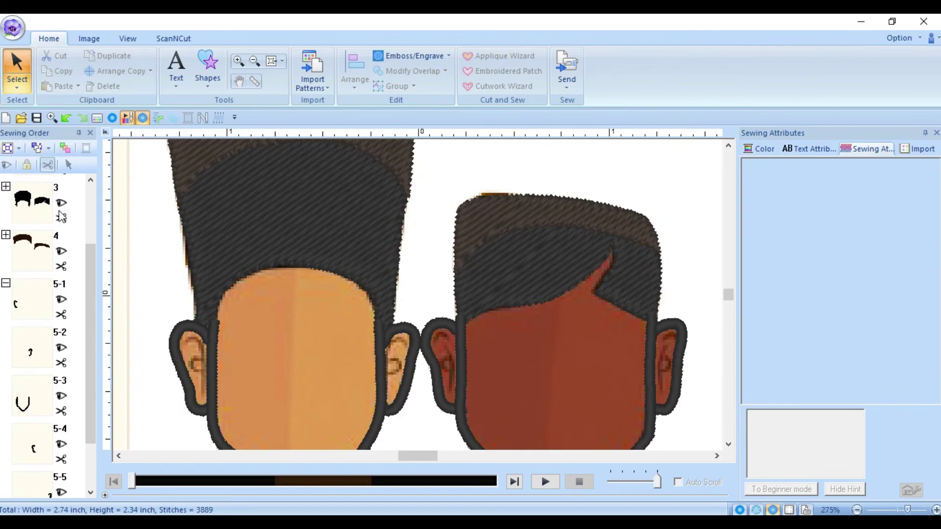
pyautogui.moveTo(87, 379); pyautogui.dragTo(87, 422)
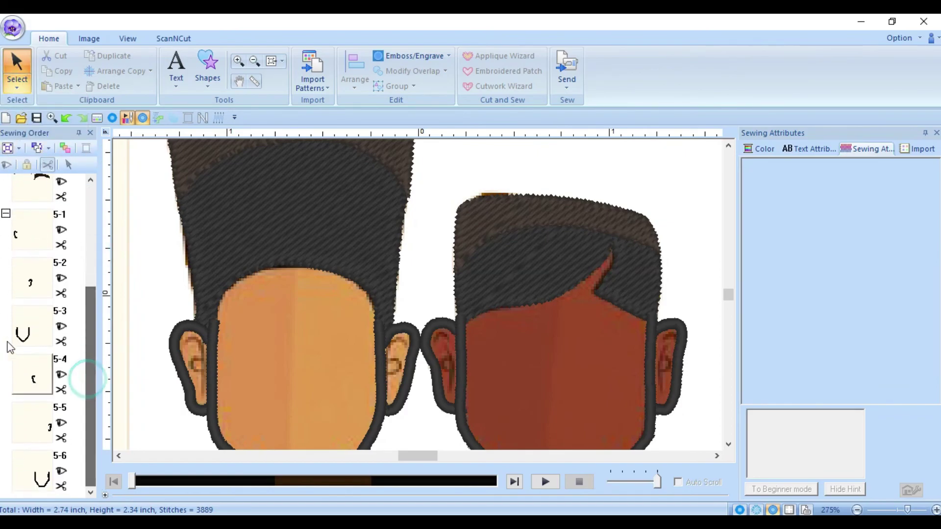
pyautogui.rightClick(42, 276)
pyautogui.click(123, 284)
pyautogui.rightClick(43, 278)
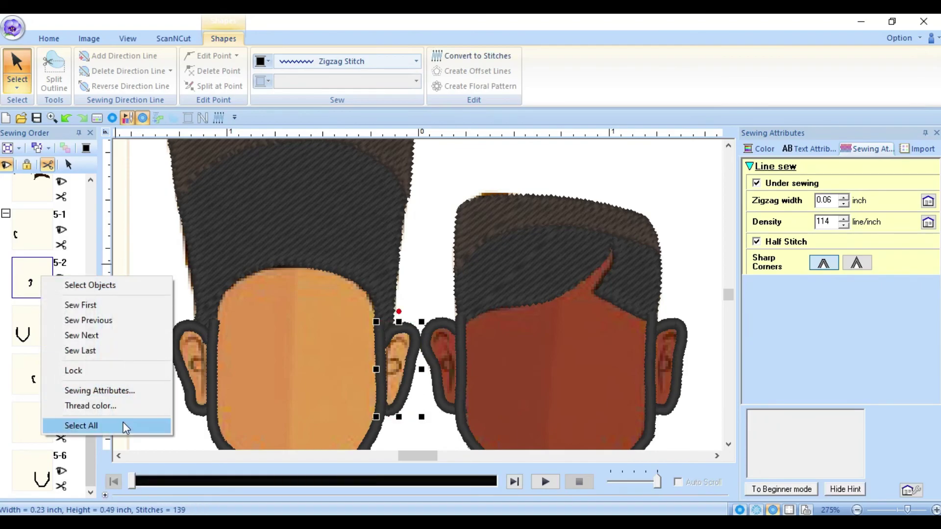
pyautogui.click(122, 426)
pyautogui.click(713, 205)
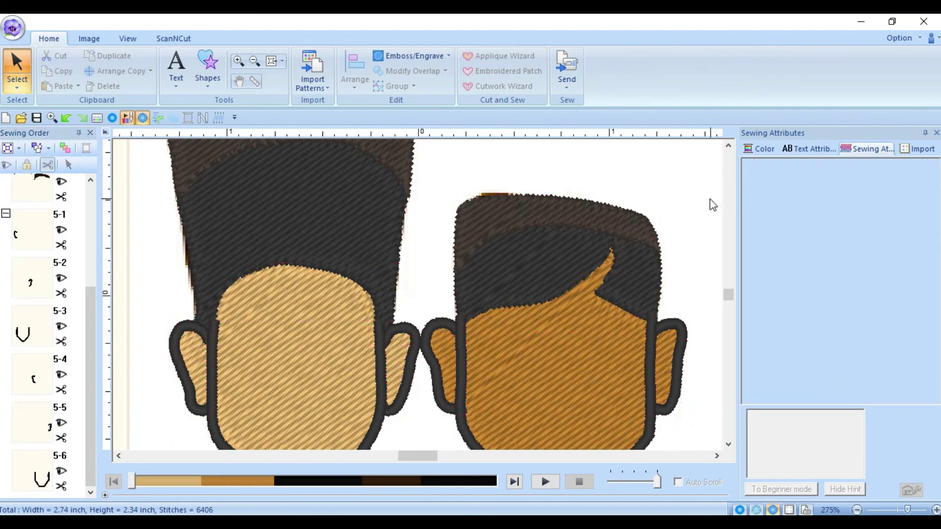
# Step: Examine the fills, hair and outlines of both heads across the whole design and close up
pyautogui.moveTo(907, 511); pyautogui.dragTo(895, 511)
pyautogui.click(685, 330)
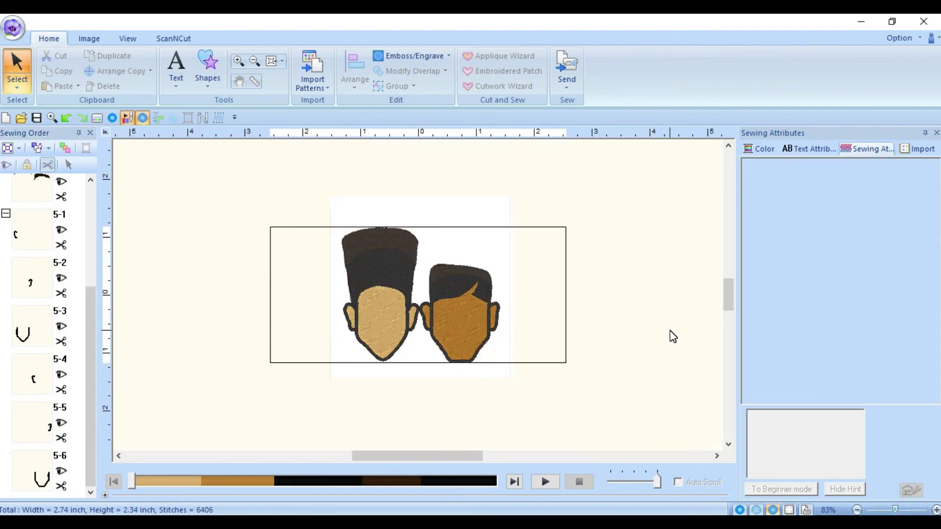
pyautogui.click(936, 509)
pyautogui.click(936, 510)
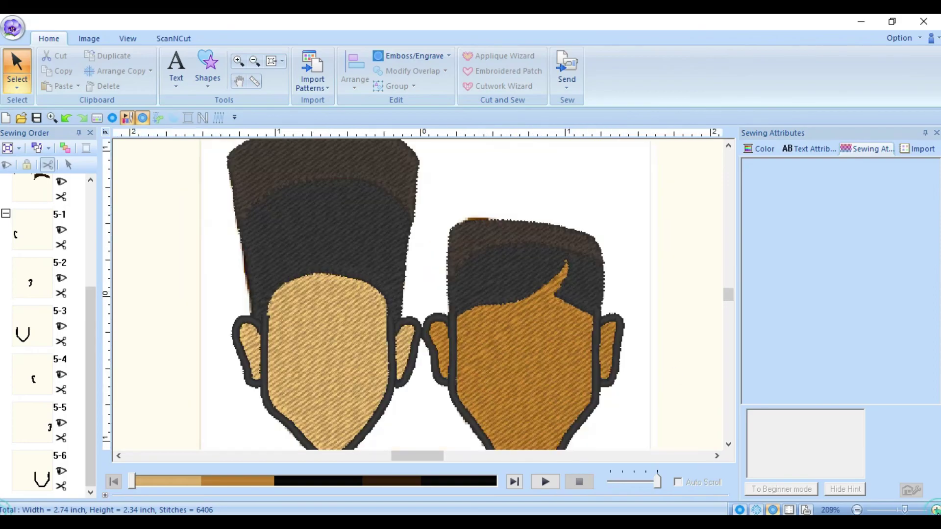
pyautogui.scroll(-2, 712, 307)
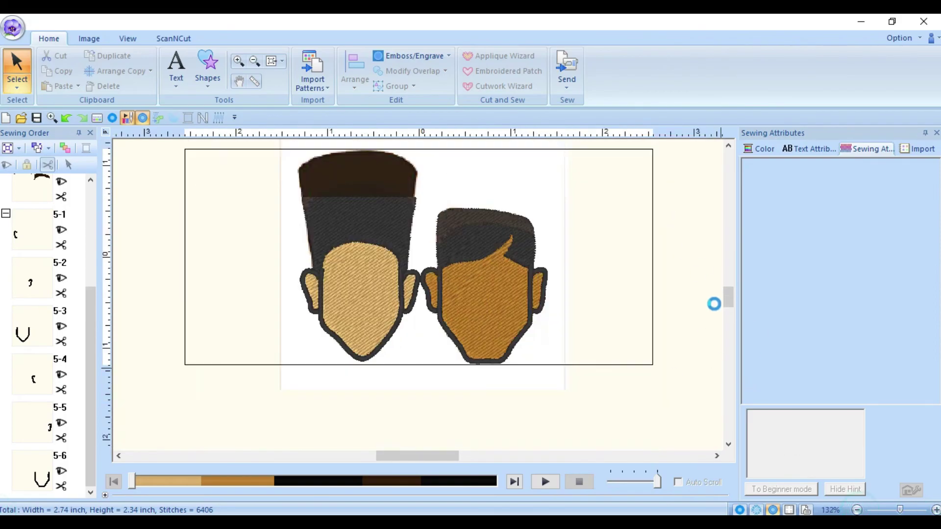
pyautogui.scroll(3, 727, 296)
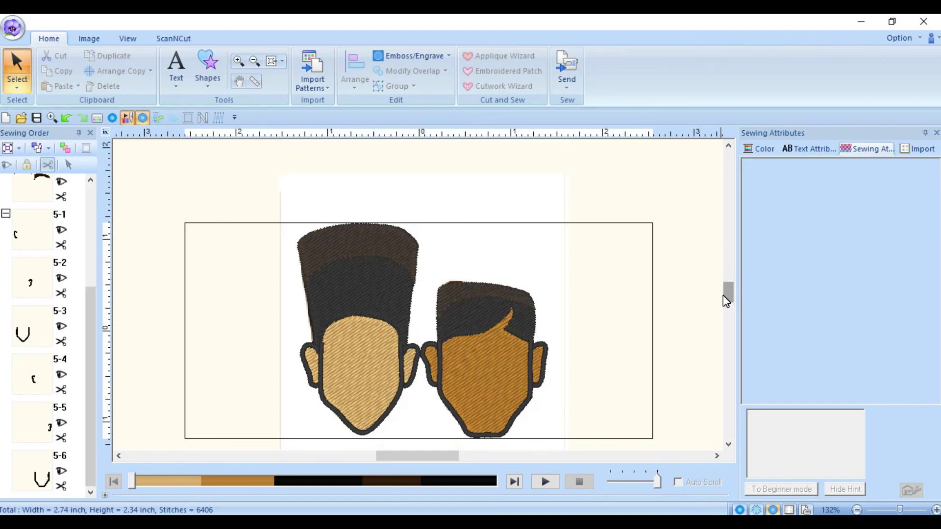